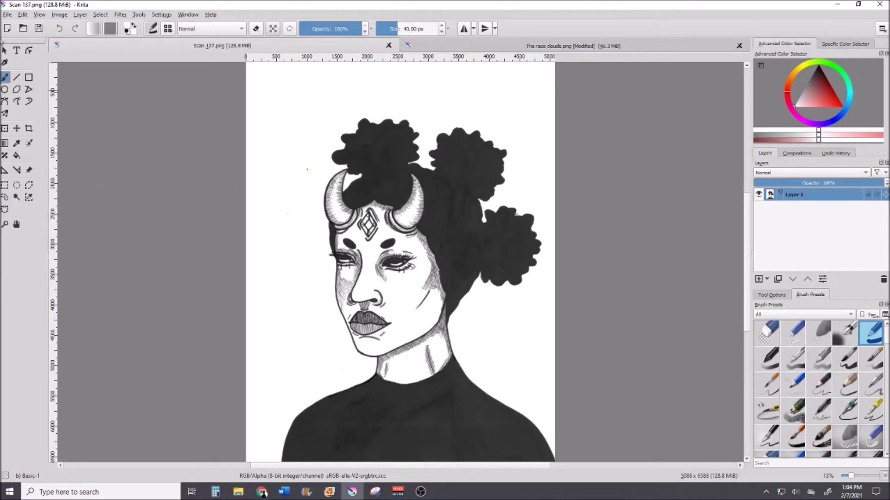
# Look over the colored example artwork The race clouds.png, then return to the Scan 137.png line drawing.
pyautogui.click(17, 197)
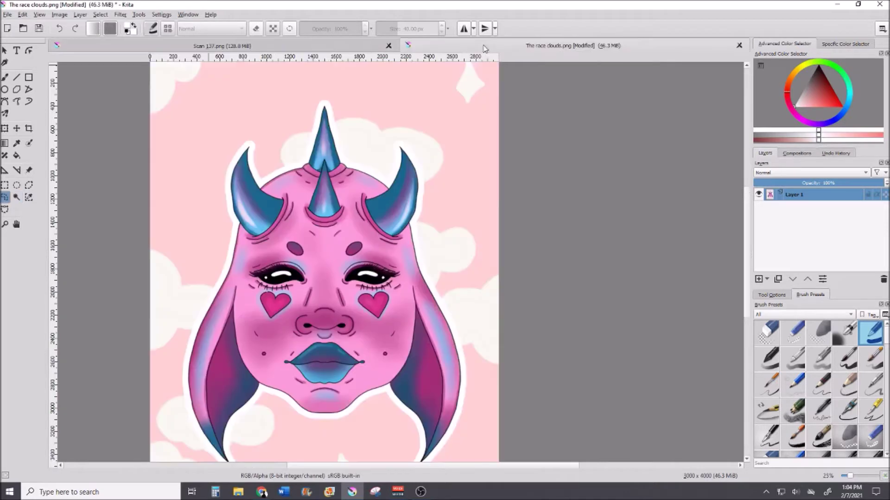
pyautogui.moveTo(493, 466); pyautogui.dragTo(455, 464)
pyautogui.scroll(-1, 528, 283)
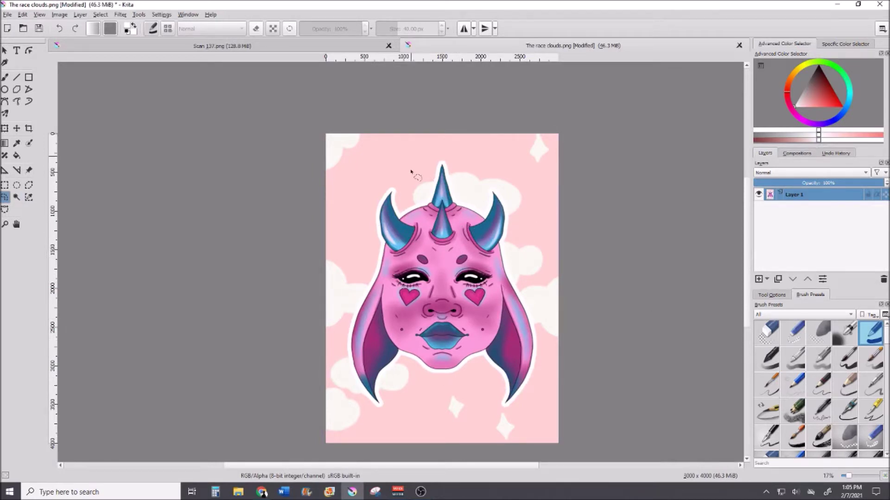
pyautogui.click(195, 49)
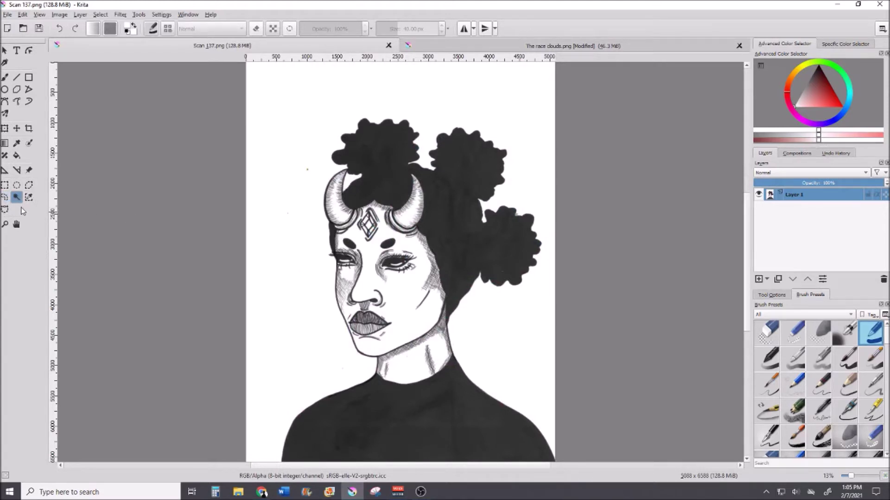
# Select the white background around the portrait with the Contiguous Selection tool, delete it to transparency and clear the selection.
pyautogui.click(311, 214)
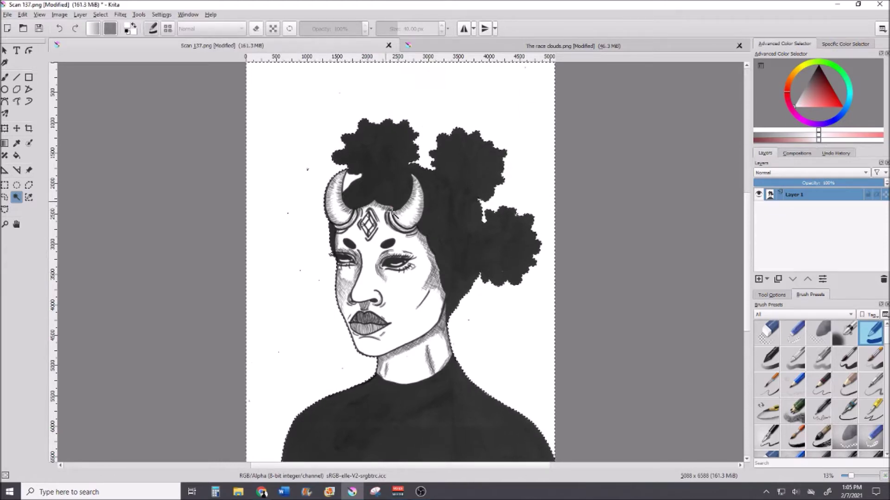
pyautogui.scroll(4, 346, 196)
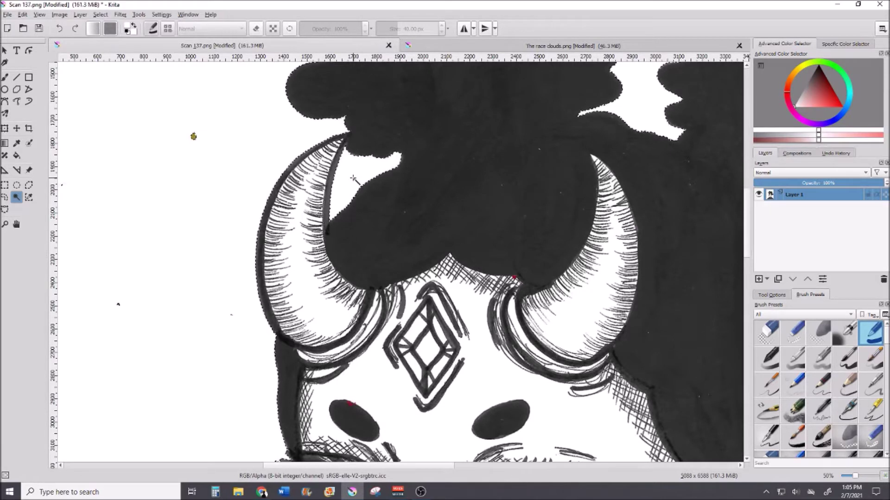
pyautogui.scroll(-2, 358, 177)
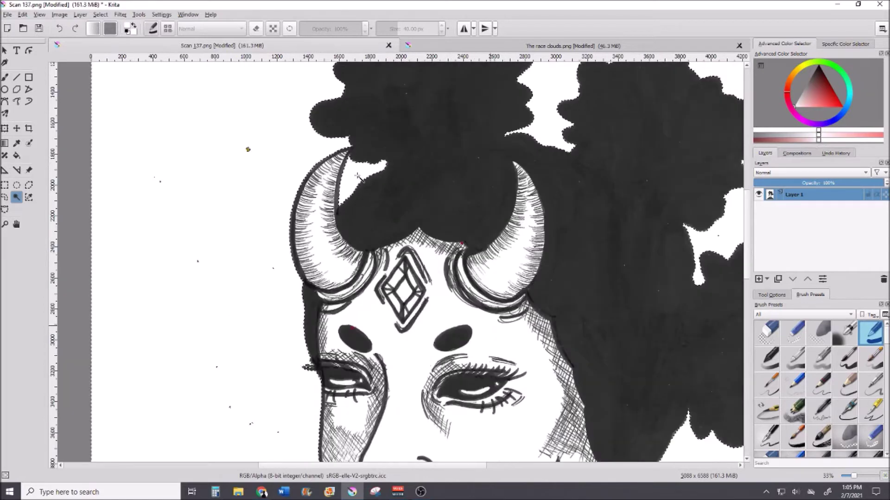
pyautogui.scroll(-3, 358, 177)
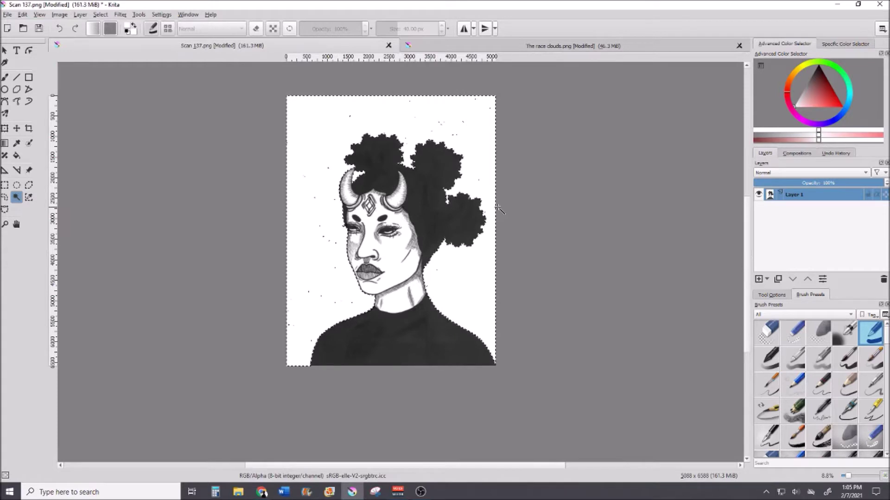
pyautogui.press('Delete')
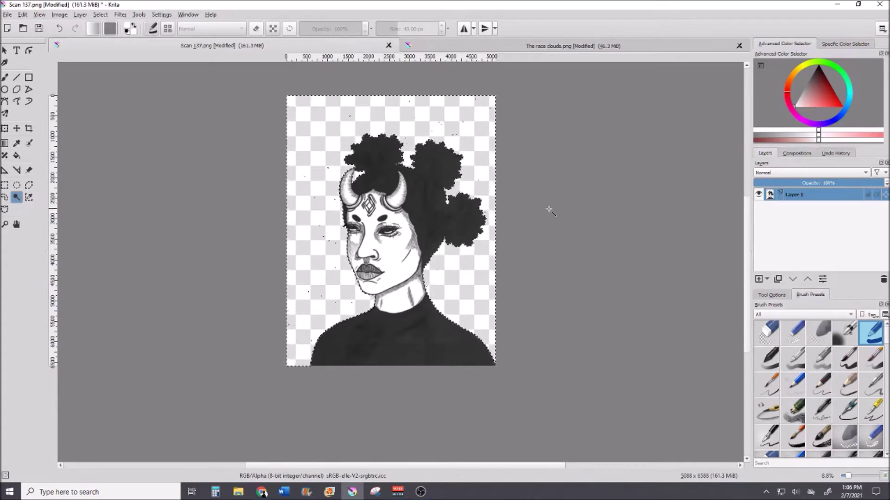
pyautogui.hotkey('ctrl', 'shift', 'a')
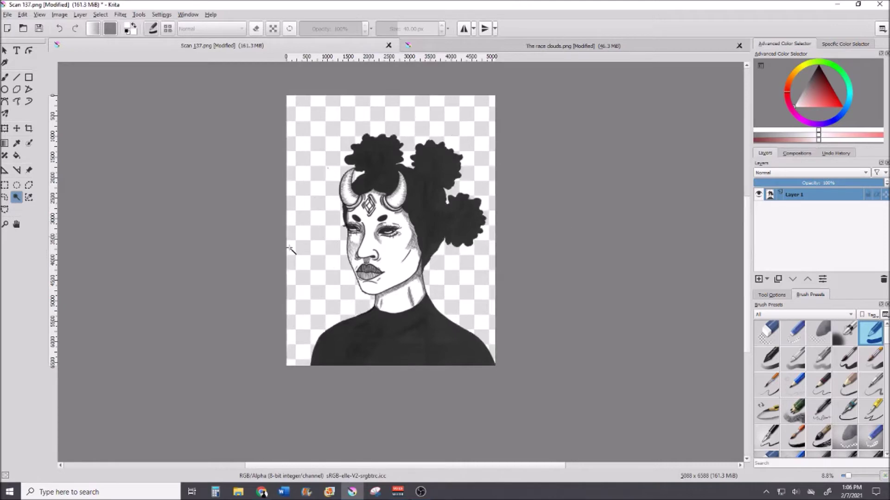
# Erase the stray scan specks on the transparent background beside the face using the Eraser Circle brush at 50 px.
pyautogui.scroll(5, 313, 271)
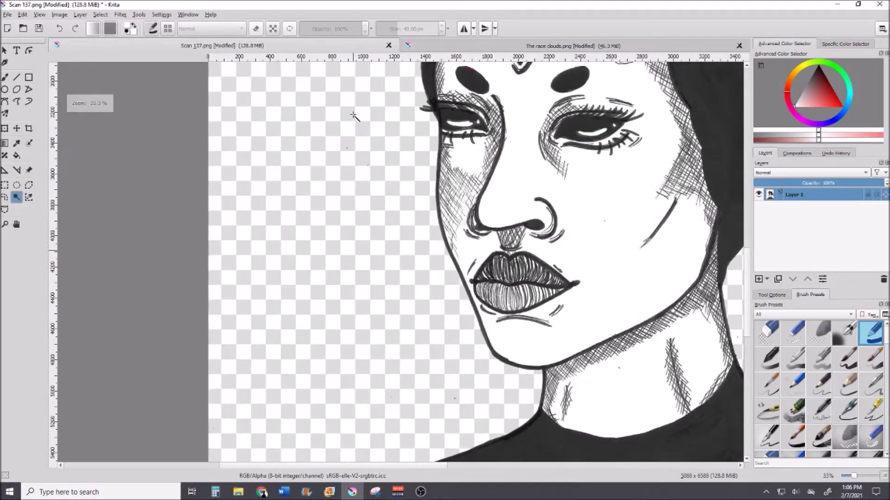
pyautogui.scroll(2, 355, 145)
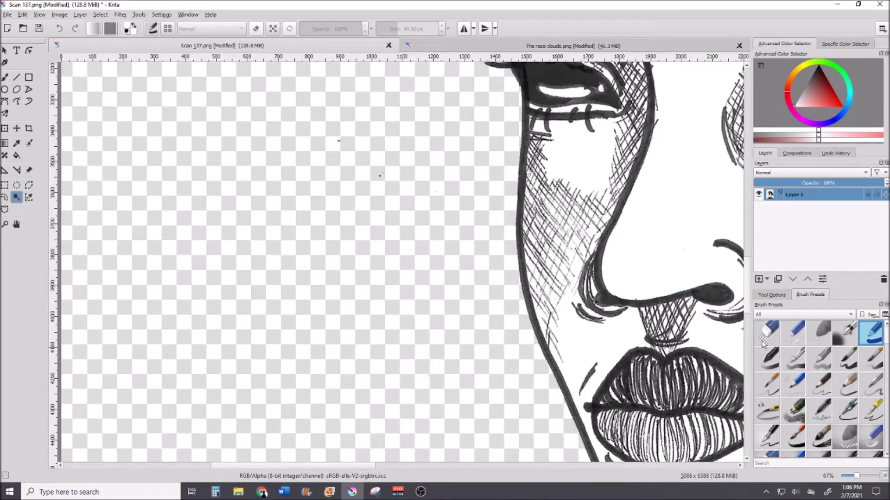
pyautogui.press('e')
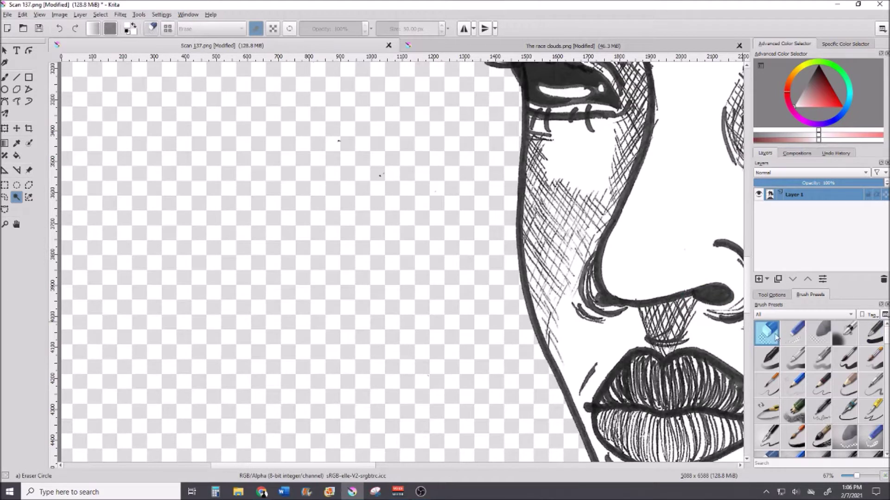
pyautogui.moveTo(772, 333)
pyautogui.click(3, 78)
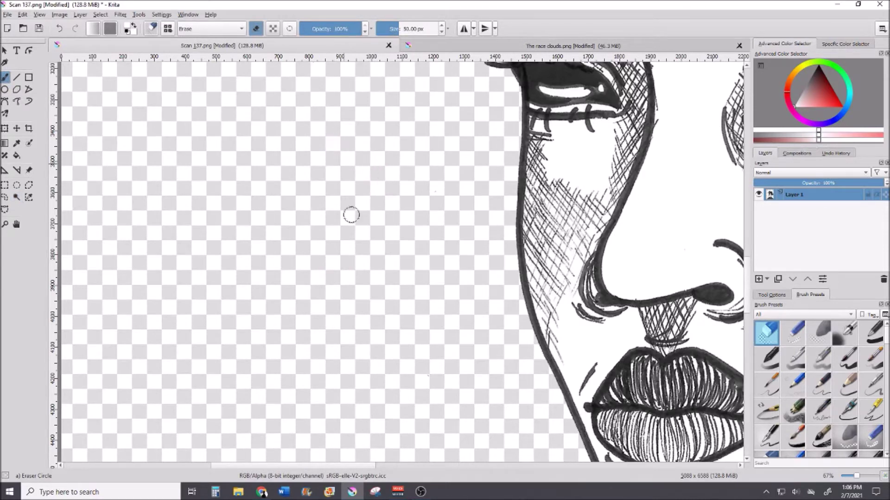
pyautogui.press('-')
pyautogui.press('-')
pyautogui.press('-')
pyautogui.press('-')
pyautogui.press('-')
# Resize the Eraser Circle brush and clean up the leftover specks in the transparent background around the hair.
pyautogui.click(16, 197)
pyautogui.click(383, 206)
pyautogui.scroll(3, 447, 103)
pyautogui.press('b')
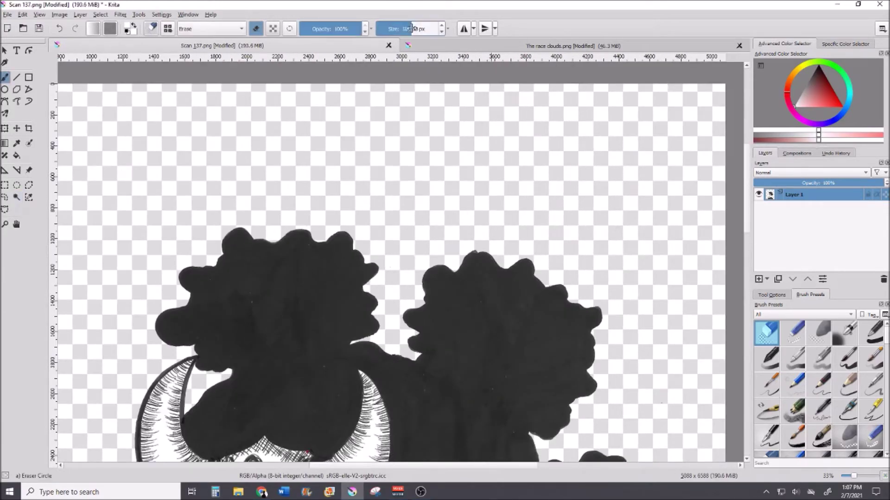
pyautogui.scroll(2, 560, 357)
pyautogui.scroll(-2, 473, 288)
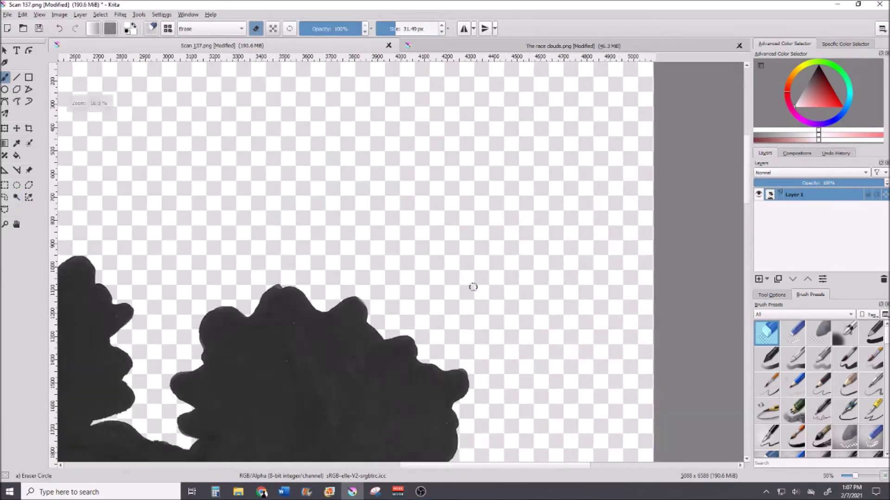
pyautogui.scroll(3, 383, 225)
pyautogui.scroll(-5, 383, 224)
pyautogui.hotkey('ctrl', 'z')
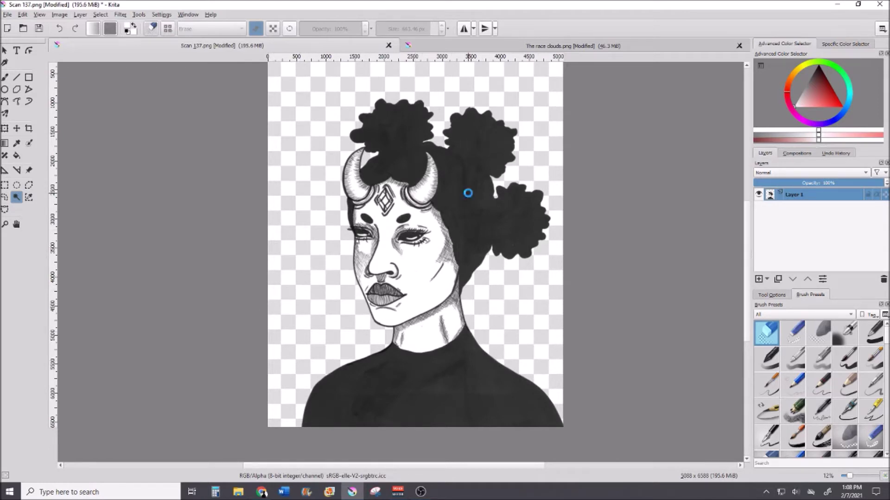
# Build one contiguous selection of the drawing's dark areas, including the hair, top, eyes, eyebrows, forehead diamond and lips.
pyautogui.click(416, 235)
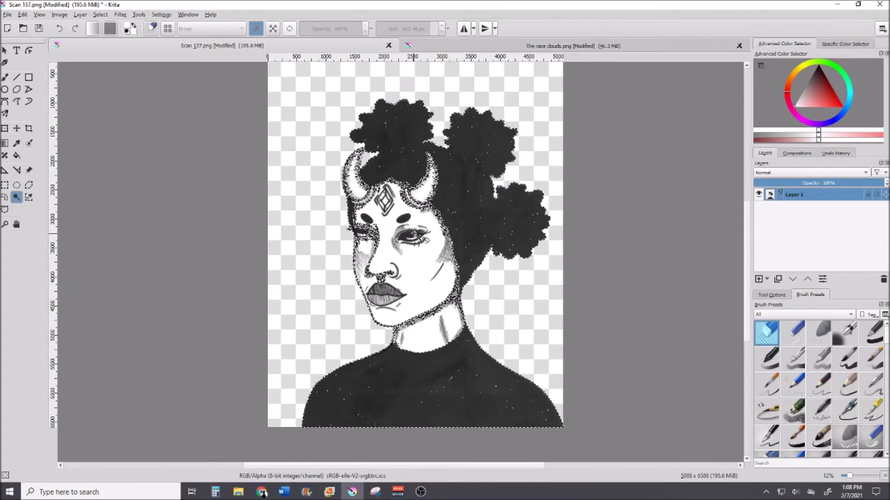
pyautogui.scroll(2, 410, 223)
pyautogui.click(407, 238)
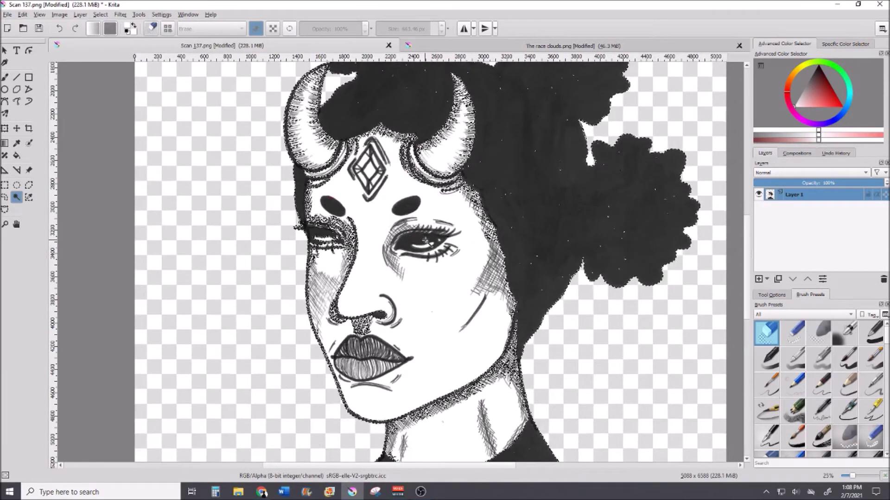
pyautogui.click(425, 240)
pyautogui.click(327, 205)
pyautogui.click(389, 185)
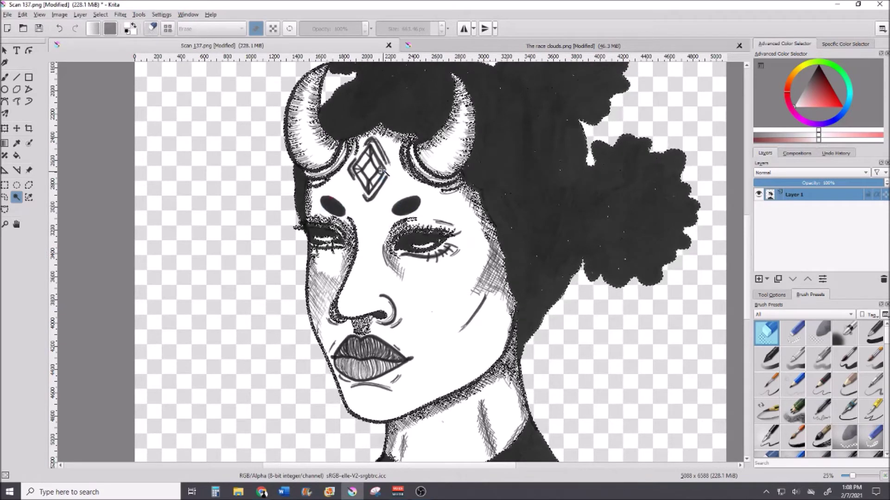
pyautogui.click(393, 336)
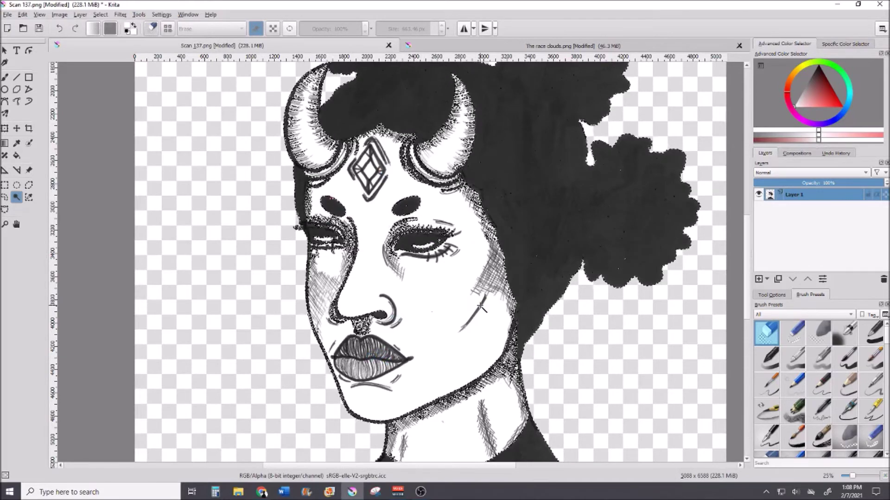
pyautogui.click(397, 202)
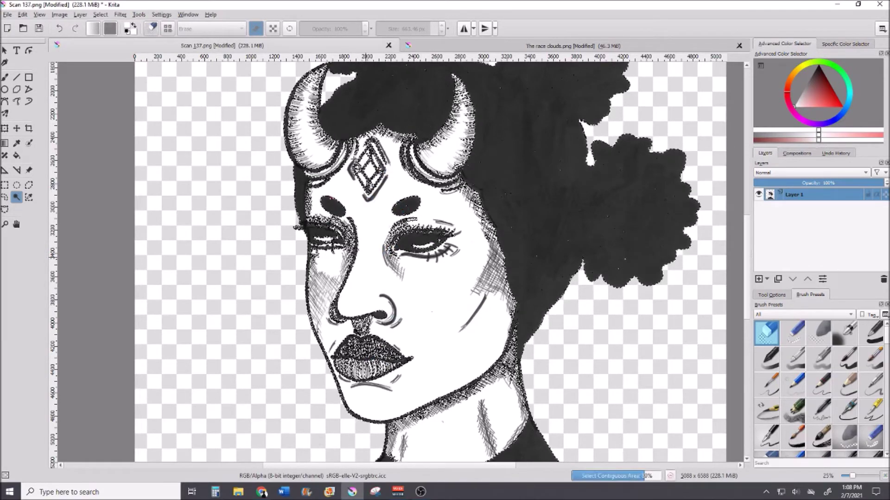
pyautogui.scroll(-3, 485, 198)
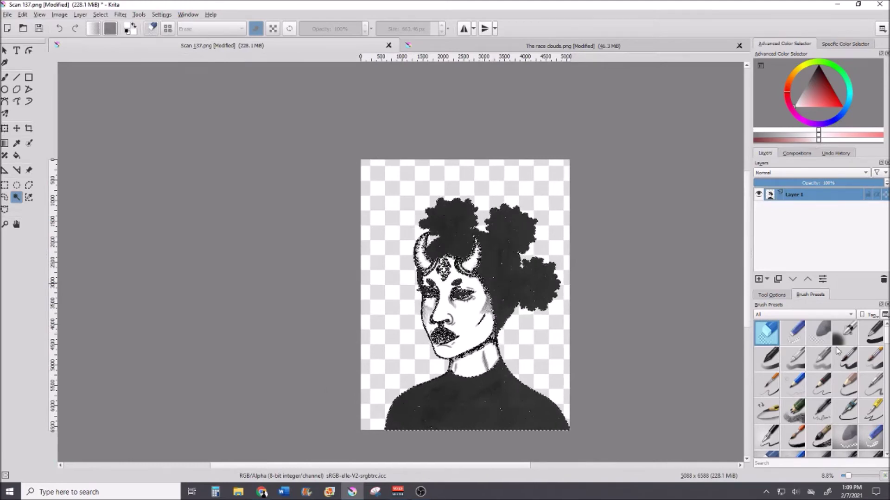
# Paint the selected dark areas solid black using the Basic-1 brush at 1,000 px, then clear the selection.
pyautogui.click(874, 340)
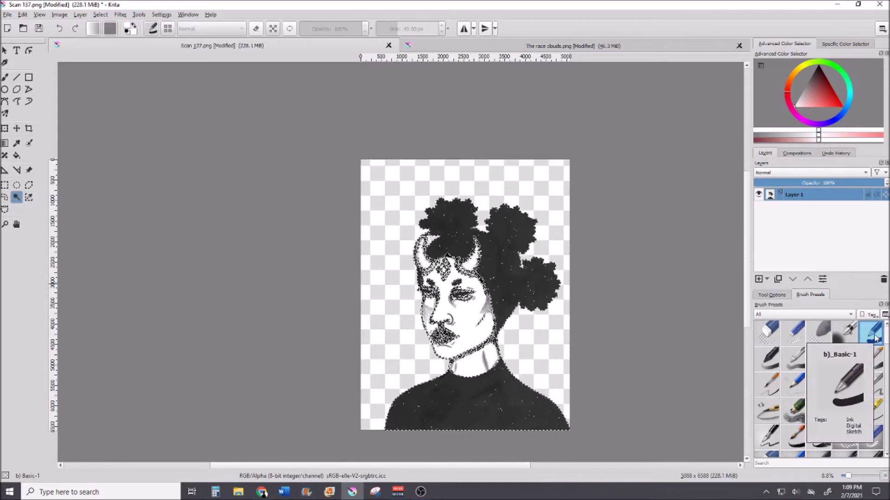
pyautogui.press('d')
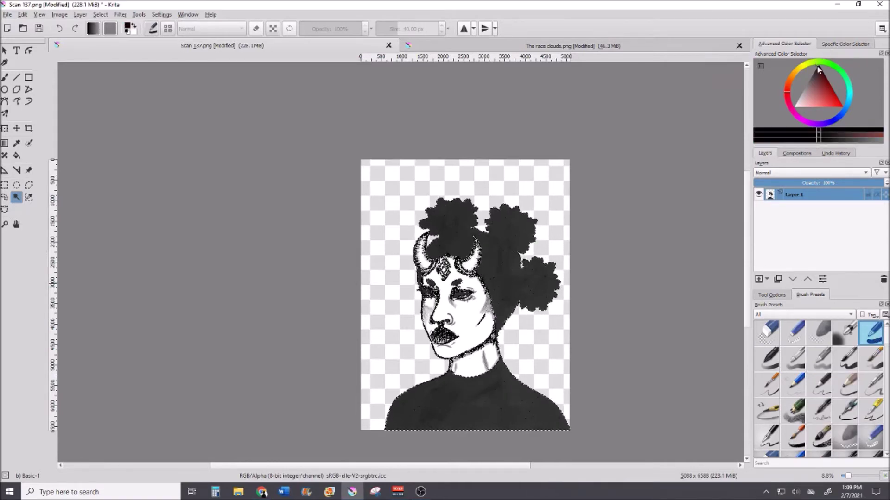
pyautogui.press('b')
pyautogui.click(5, 80)
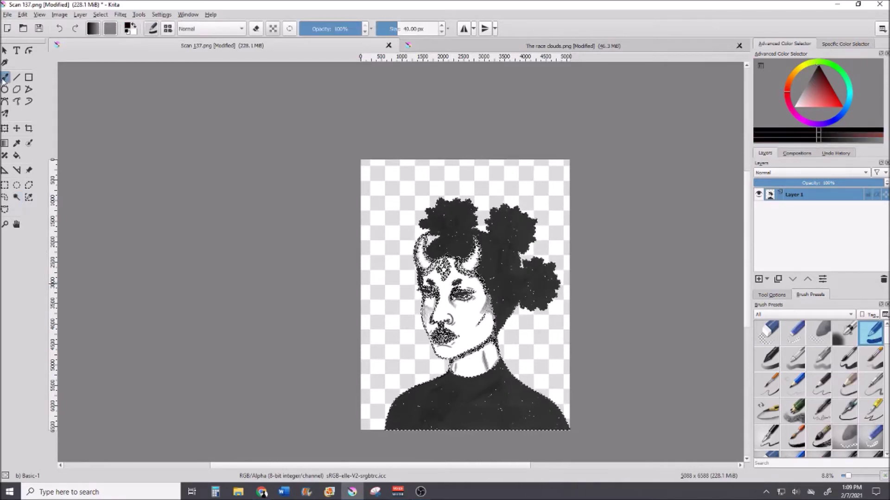
pyautogui.moveTo(394, 29); pyautogui.dragTo(503, 30)
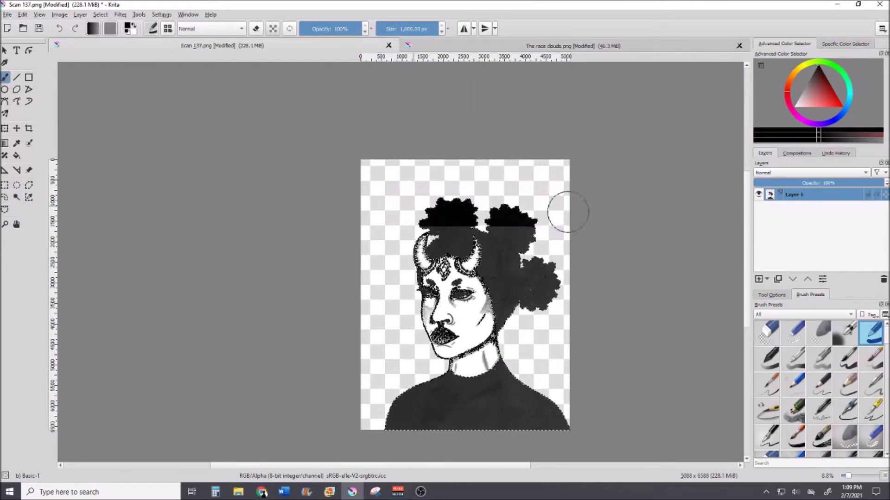
pyautogui.moveTo(540, 265); pyautogui.dragTo(546, 284)
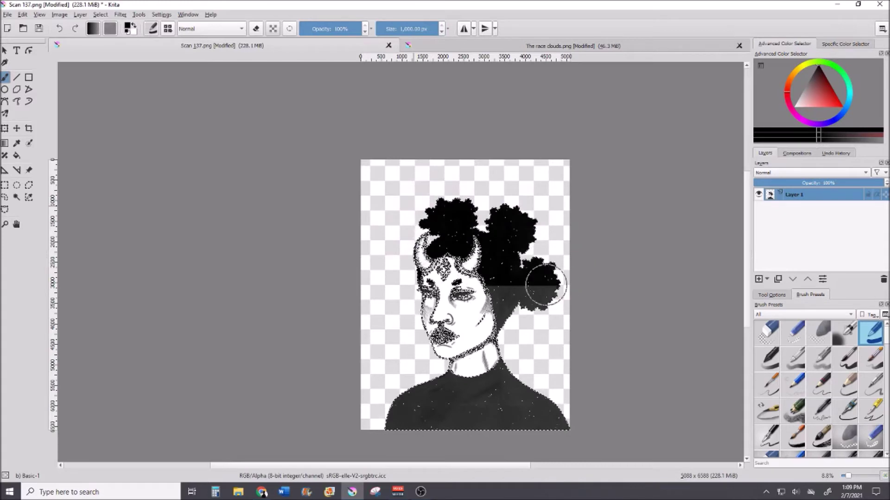
pyautogui.moveTo(533, 315)
pyautogui.mouseDown()
pyautogui.moveTo(607, 320)
pyautogui.moveTo(394, 347)
pyautogui.moveTo(435, 362)
pyautogui.moveTo(566, 373)
pyautogui.moveTo(364, 393)
pyautogui.moveTo(591, 426)
pyautogui.mouseUp()
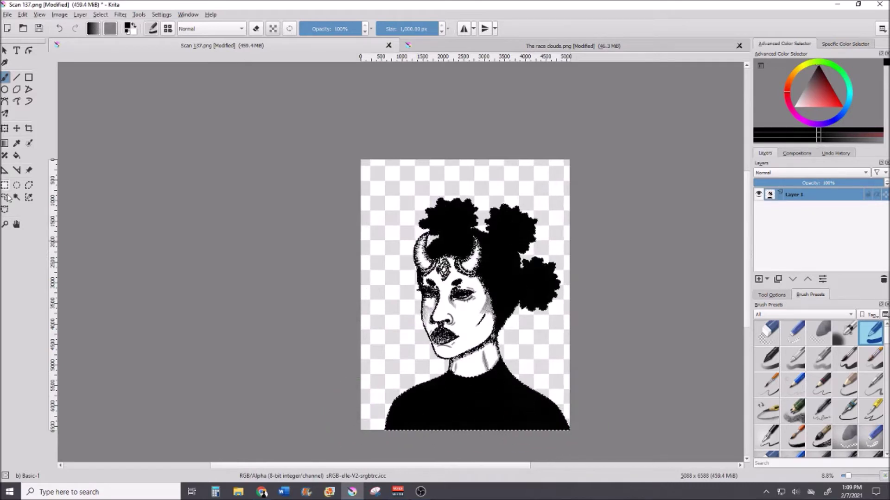
pyautogui.click(19, 198)
pyautogui.hotkey('ctrl', 'shift', 'a')
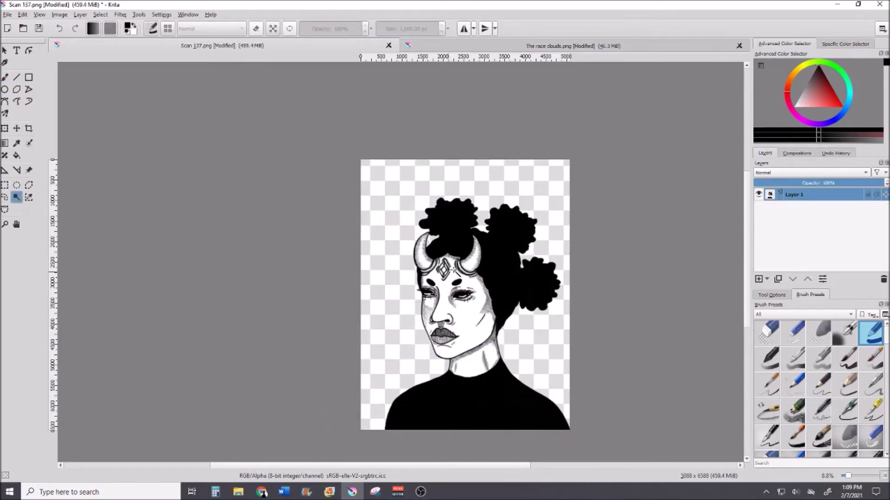
# Add a new paint layer and move it below the line-art layer, Layer 1.
pyautogui.scroll(3, 452, 268)
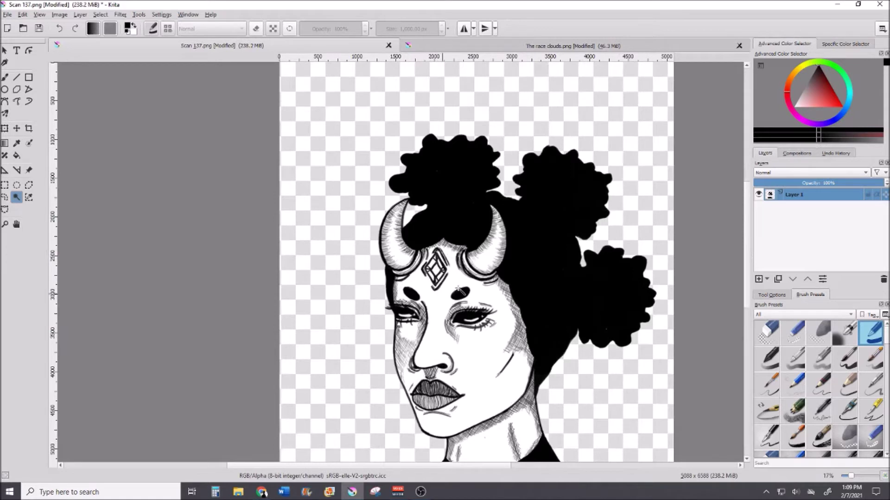
pyautogui.scroll(-4, 482, 282)
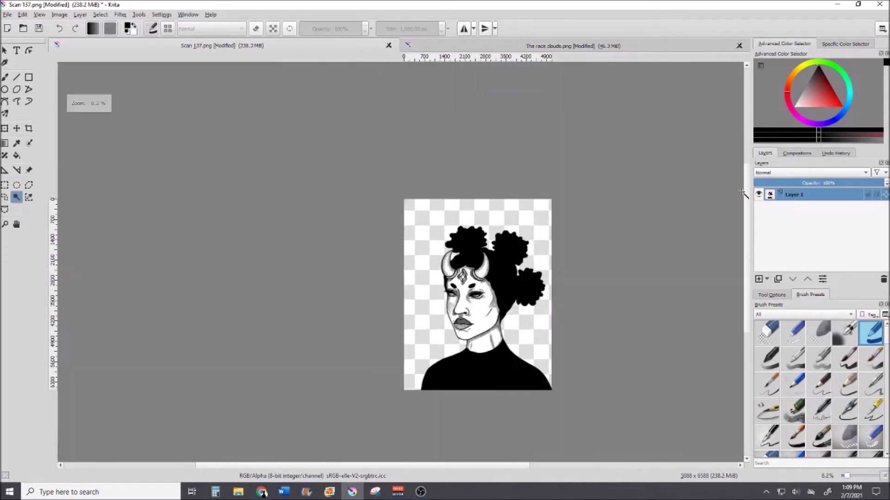
pyautogui.scroll(-1, 746, 194)
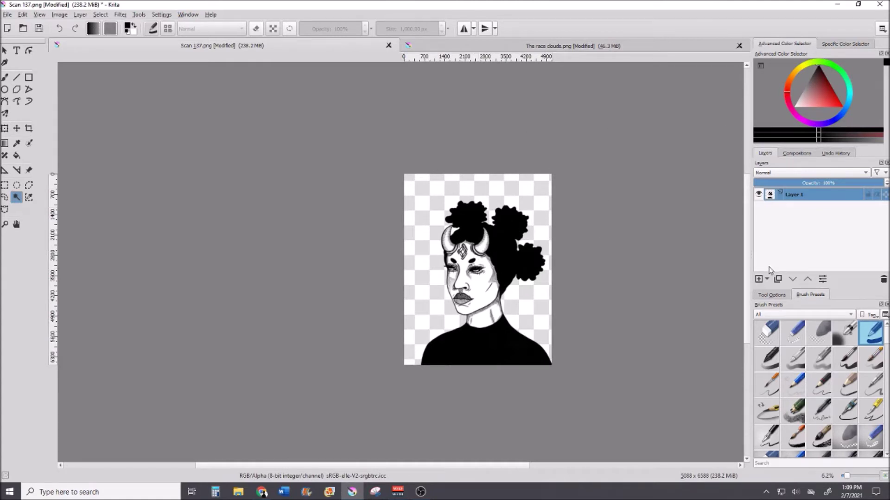
pyautogui.click(759, 279)
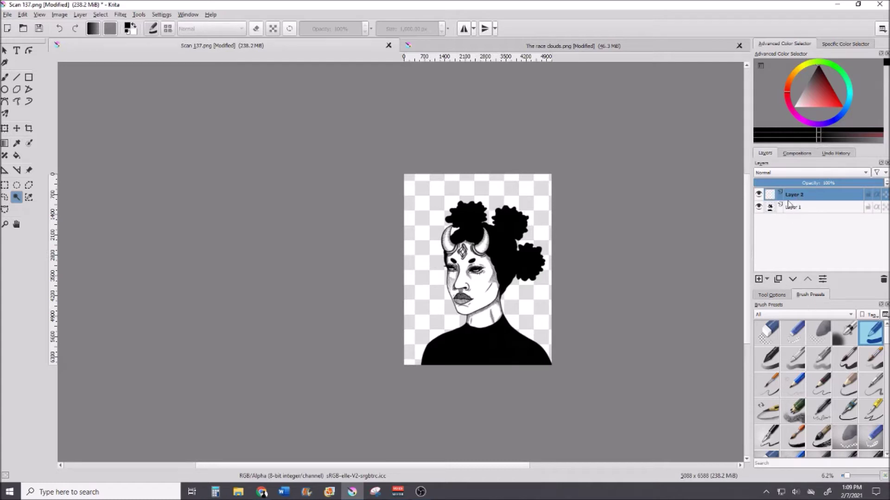
pyautogui.click(793, 279)
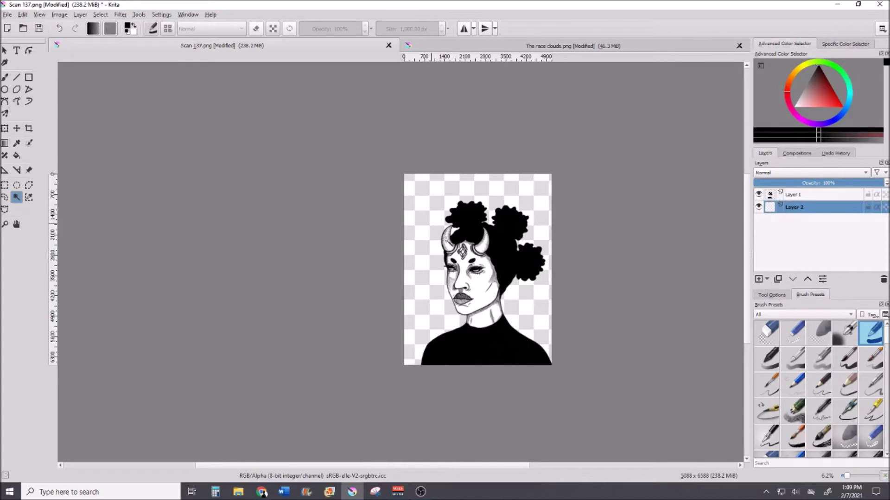
# Set the foreground color to a soft golden yellow for the portrait's background.
pyautogui.moveTo(463, 300); pyautogui.dragTo(461, 309)
pyautogui.moveTo(795, 78); pyautogui.dragTo(833, 98)
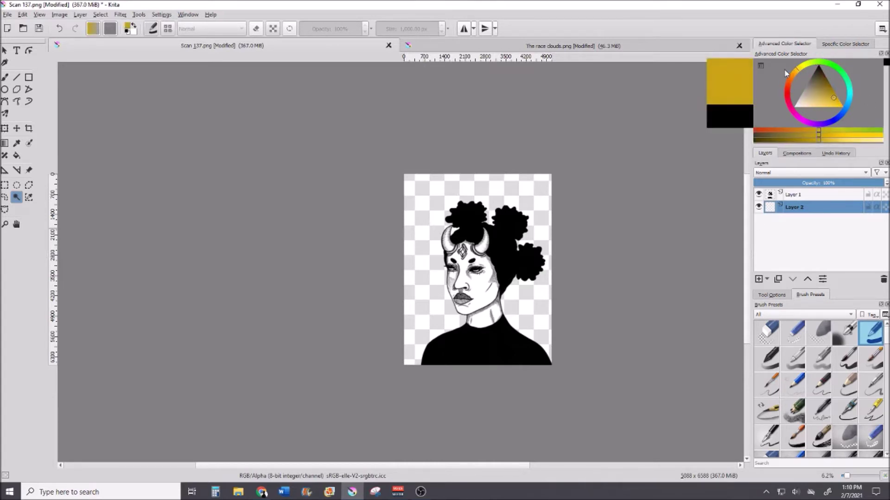
pyautogui.click(796, 80)
pyautogui.moveTo(831, 104); pyautogui.dragTo(824, 104)
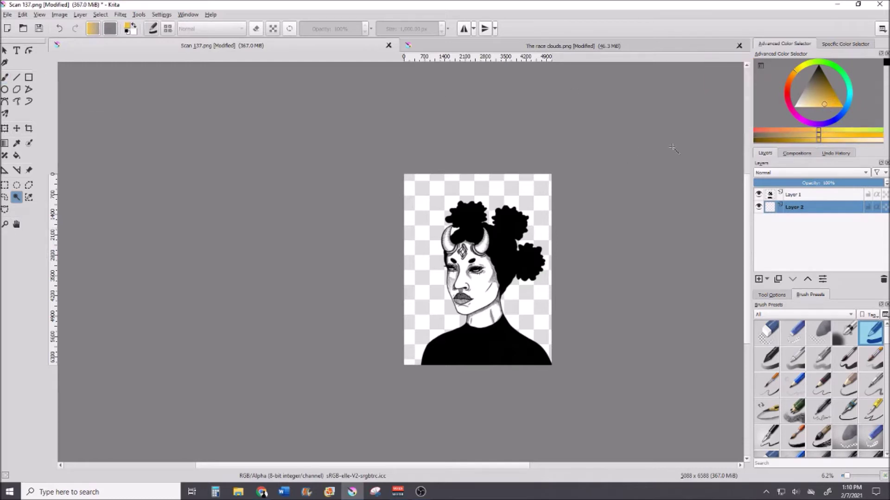
# Paint the whole background of Layer 2 golden yellow with the Basic-1 brush at 1,000 px.
pyautogui.click(4, 77)
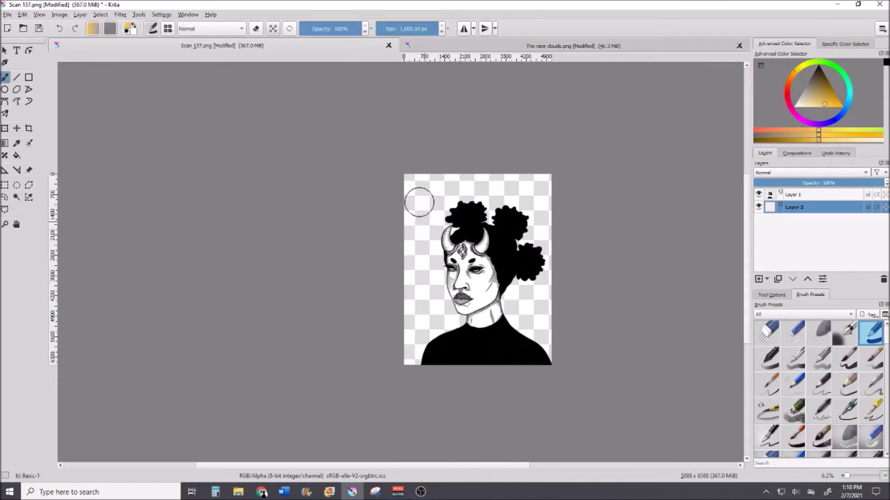
pyautogui.click(404, 173)
pyautogui.moveTo(404, 174)
pyautogui.mouseDown()
pyautogui.moveTo(595, 175)
pyautogui.moveTo(596, 183)
pyautogui.moveTo(372, 198)
pyautogui.moveTo(583, 218)
pyautogui.moveTo(393, 227)
pyautogui.moveTo(433, 258)
pyautogui.moveTo(391, 349)
pyautogui.moveTo(412, 364)
pyautogui.mouseUp()
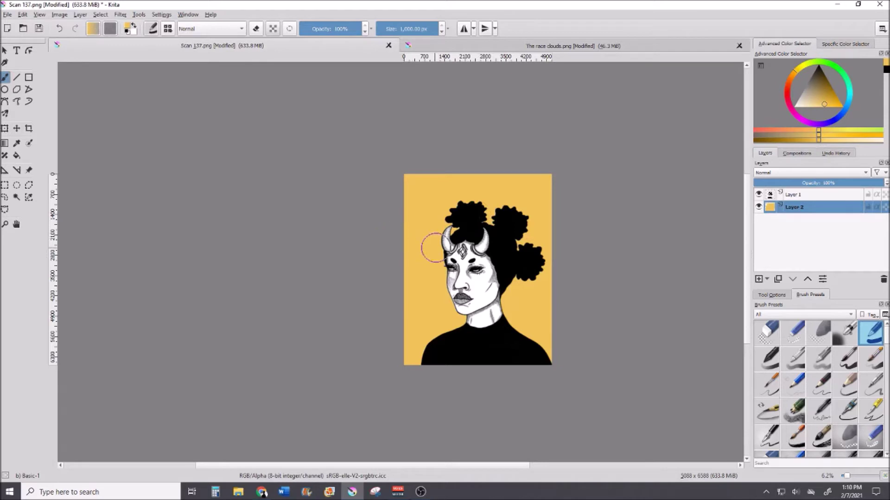
pyautogui.scroll(2, 426, 248)
pyautogui.scroll(1, 495, 261)
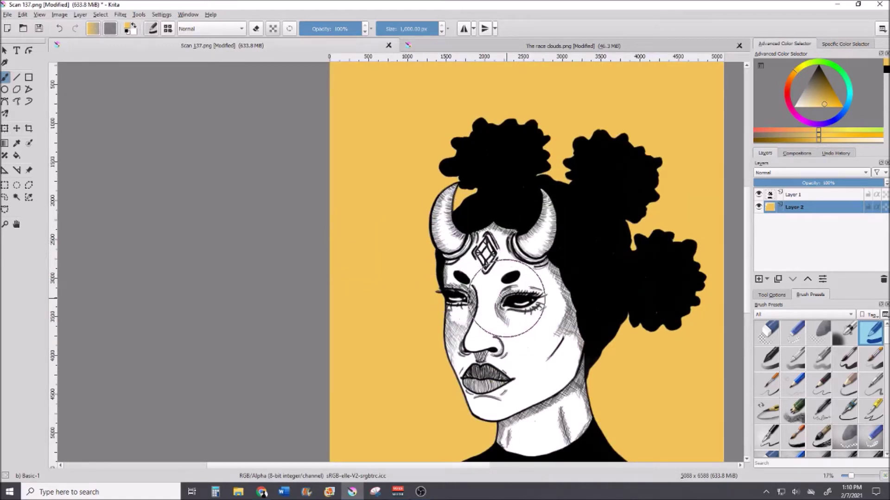
pyautogui.scroll(-2, 508, 298)
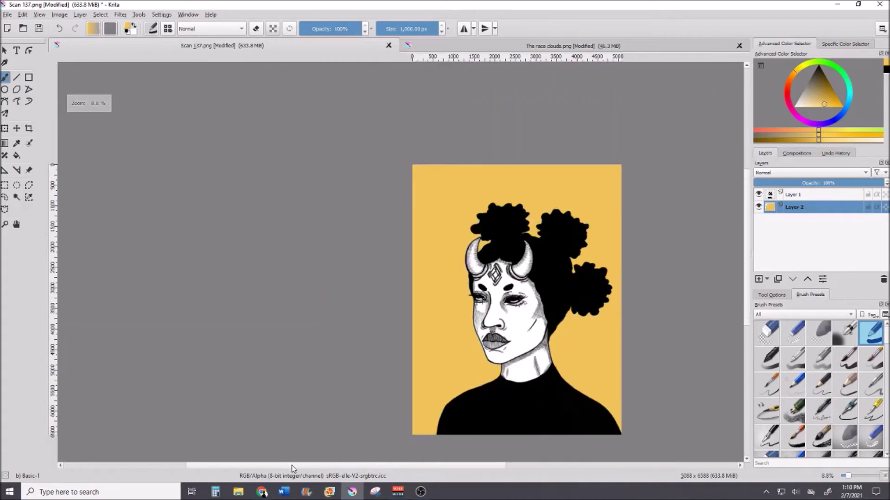
pyautogui.moveTo(294, 468); pyautogui.dragTo(318, 468)
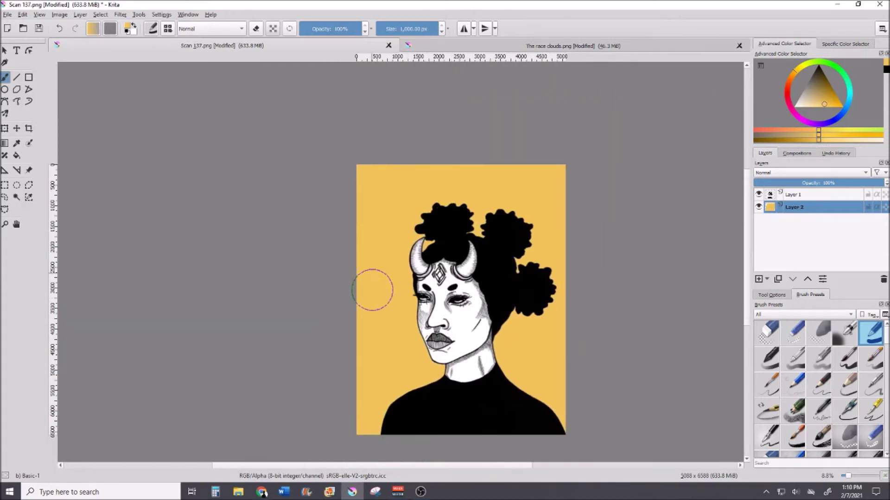
# Switch to the document The race clouds.png and activate the Freehand Selection Tool for its horned head.
pyautogui.click(496, 50)
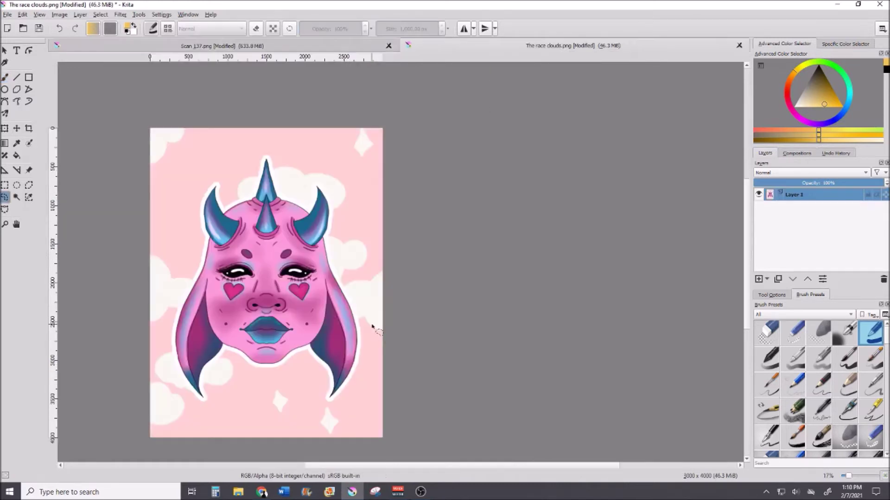
pyautogui.moveTo(396, 468); pyautogui.dragTo(352, 468)
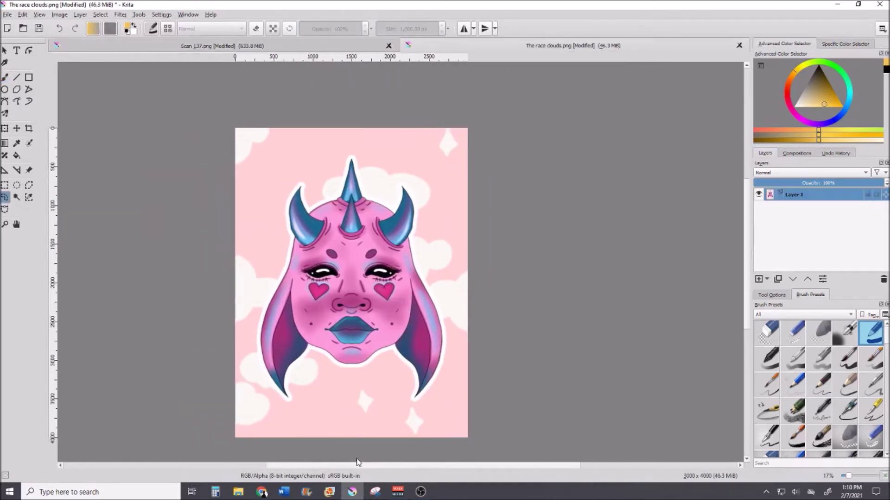
pyautogui.scroll(2, 223, 231)
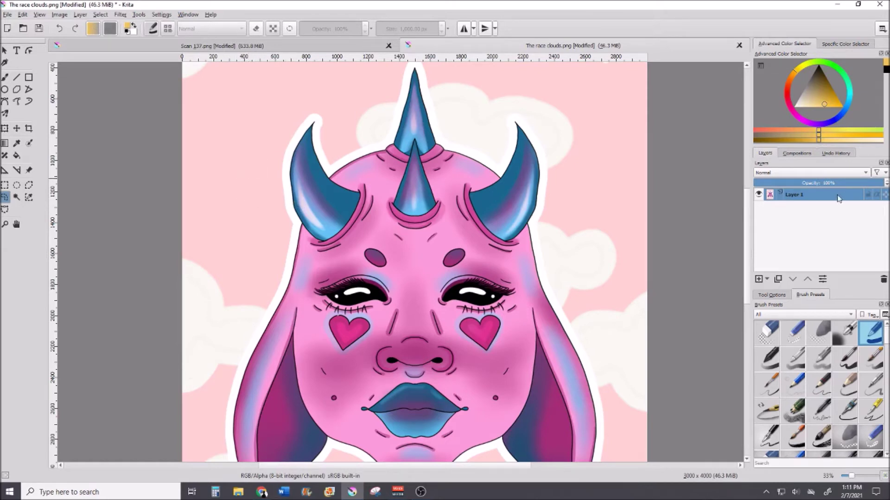
pyautogui.click(17, 197)
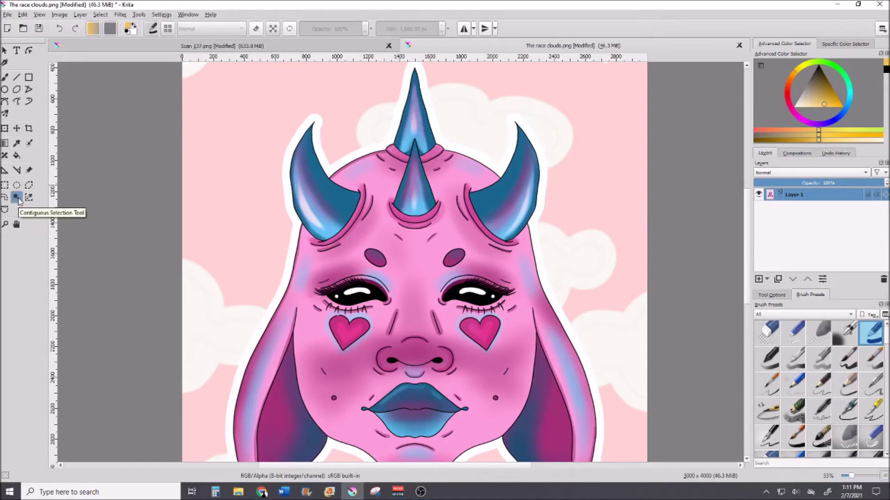
pyautogui.click(5, 199)
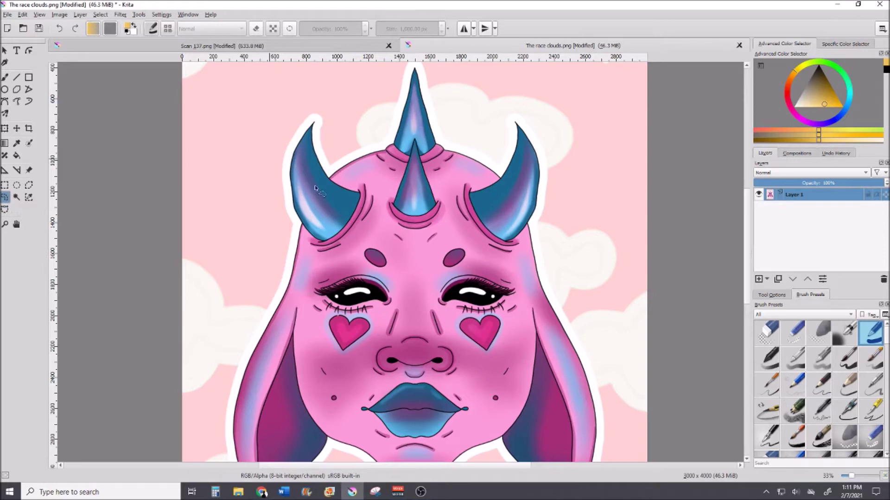
# Draw a rough freehand selection around the horned head, from the horn tips down to the lips.
pyautogui.scroll(2, 392, 207)
pyautogui.scroll(-4, 391, 206)
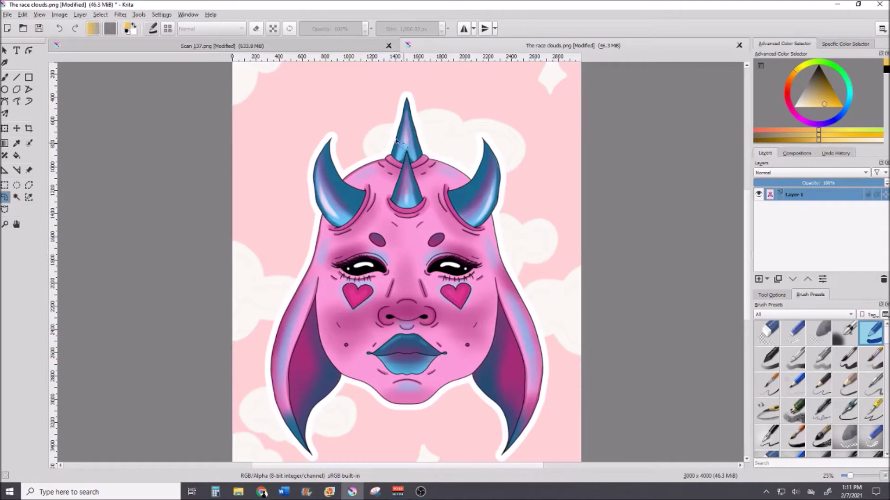
pyautogui.scroll(1, 396, 139)
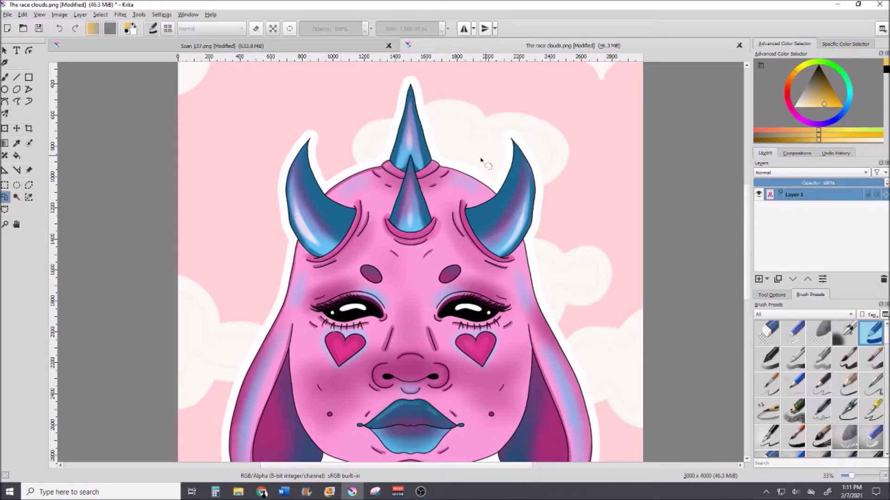
pyautogui.moveTo(438, 155)
pyautogui.mouseDown()
pyautogui.moveTo(416, 93)
pyautogui.moveTo(401, 108)
pyautogui.moveTo(379, 170)
pyautogui.moveTo(317, 184)
pyautogui.moveTo(309, 148)
pyautogui.moveTo(296, 178)
pyautogui.moveTo(289, 292)
pyautogui.mouseUp()
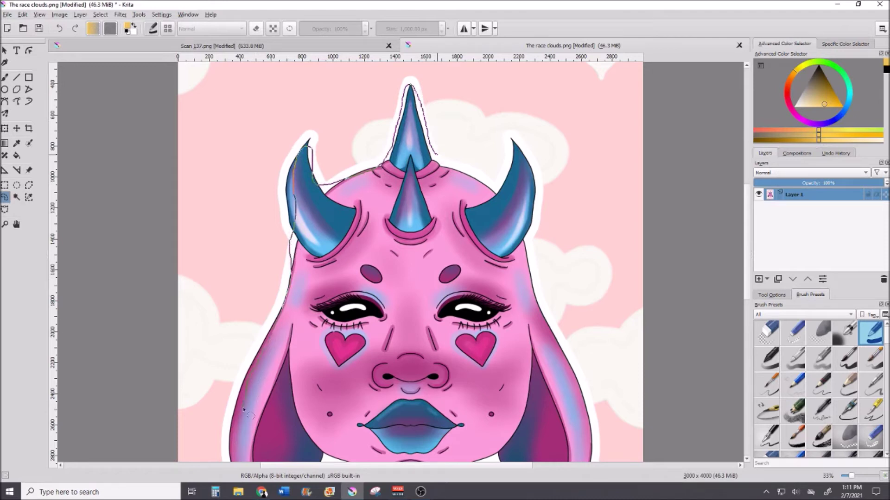
pyautogui.moveTo(240, 429)
pyautogui.mouseDown()
pyautogui.moveTo(244, 439)
pyautogui.moveTo(568, 433)
pyautogui.moveTo(599, 415)
pyautogui.moveTo(535, 270)
pyautogui.moveTo(529, 224)
pyautogui.moveTo(538, 181)
pyautogui.moveTo(524, 147)
pyautogui.moveTo(508, 183)
pyautogui.moveTo(425, 156)
pyautogui.mouseUp()
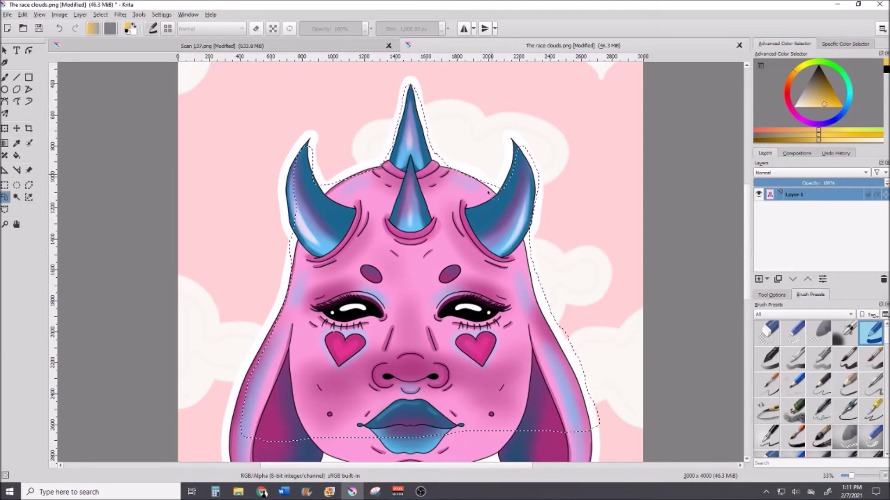
# Extend the selection to the white outline around the left horn's tip, inner edge and outer edge.
pyautogui.scroll(-2, 482, 255)
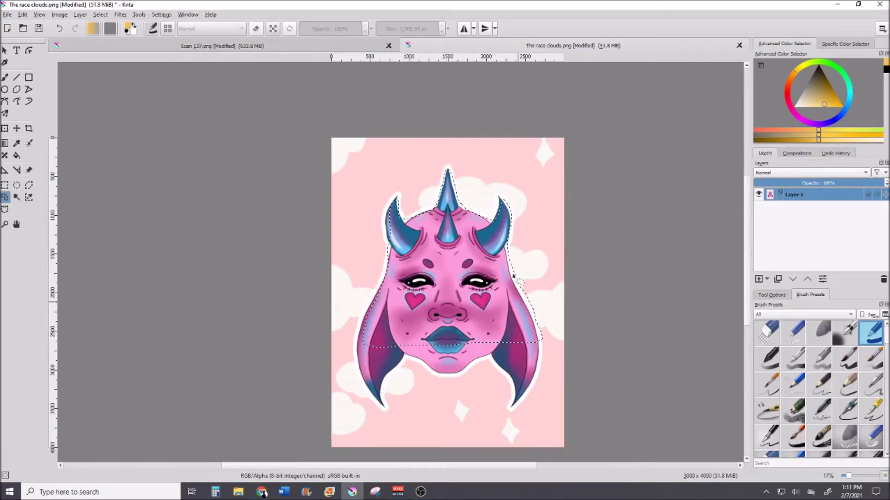
pyautogui.scroll(1, 390, 224)
pyautogui.scroll(4, 390, 224)
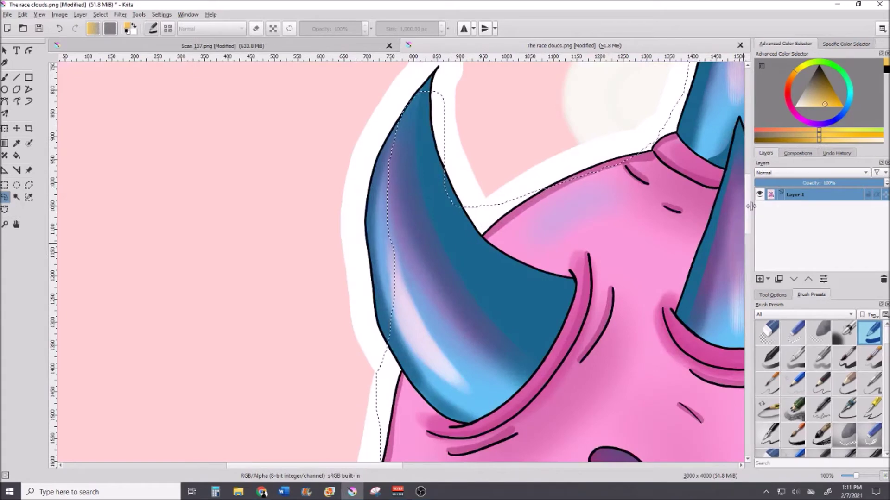
pyautogui.scroll(5, 602, 223)
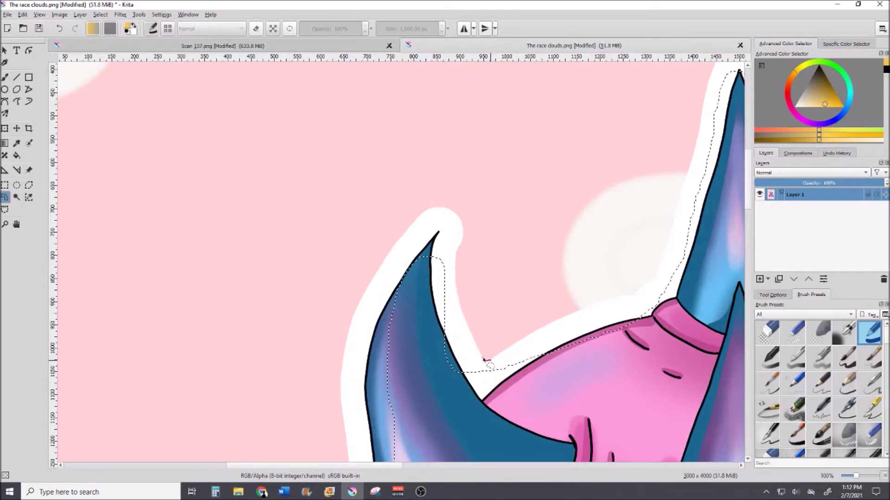
pyautogui.moveTo(466, 305)
pyautogui.mouseDown()
pyautogui.moveTo(456, 273)
pyautogui.moveTo(460, 233)
pyautogui.mouseUp()
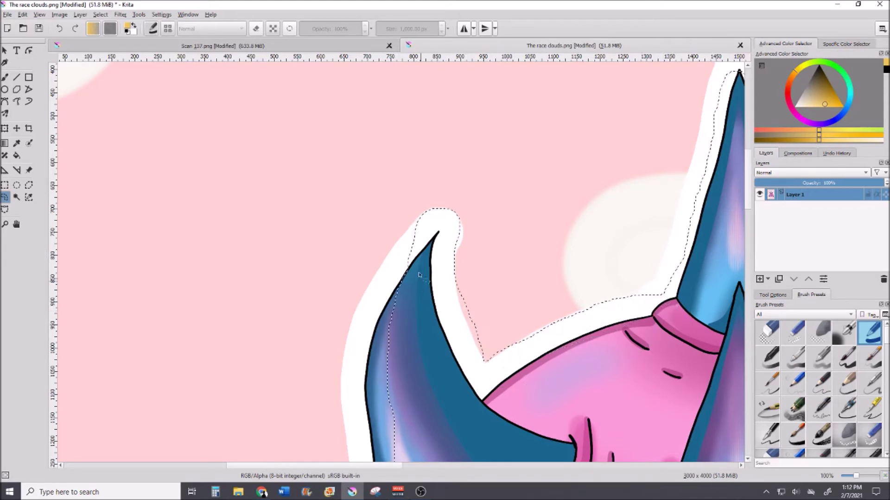
pyautogui.moveTo(352, 350)
pyautogui.mouseDown()
pyautogui.moveTo(351, 391)
pyautogui.moveTo(423, 364)
pyautogui.mouseUp()
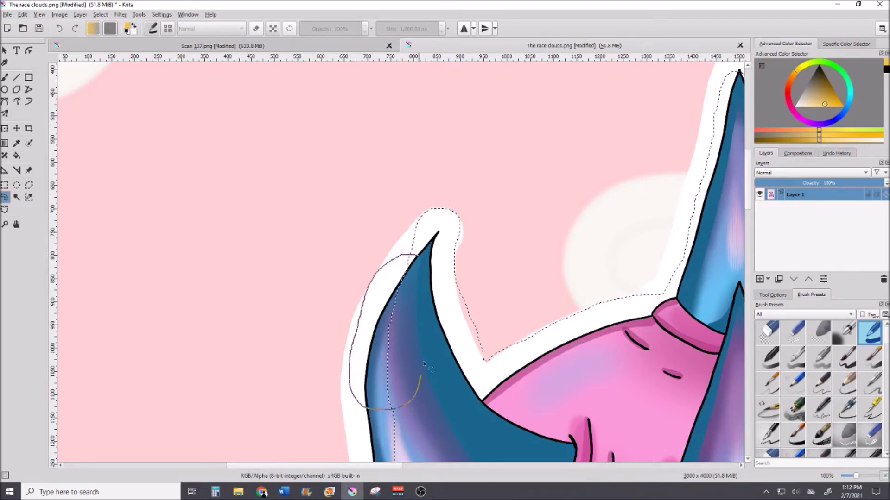
pyautogui.moveTo(416, 257); pyautogui.dragTo(415, 258)
pyautogui.moveTo(351, 348)
pyautogui.mouseDown()
pyautogui.moveTo(342, 384)
pyautogui.moveTo(357, 433)
pyautogui.moveTo(446, 412)
pyautogui.moveTo(373, 338)
pyautogui.moveTo(352, 350)
pyautogui.mouseUp()
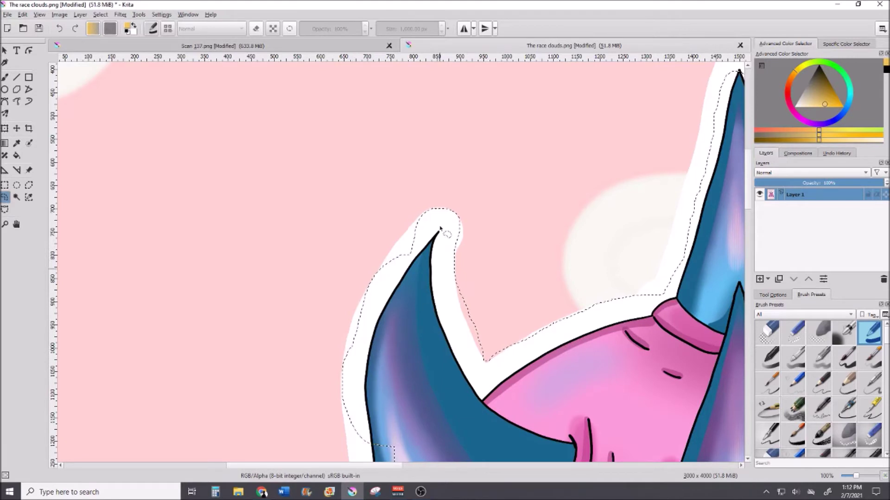
pyautogui.moveTo(424, 214)
pyautogui.mouseDown()
pyautogui.moveTo(407, 250)
pyautogui.moveTo(393, 255)
pyautogui.mouseUp()
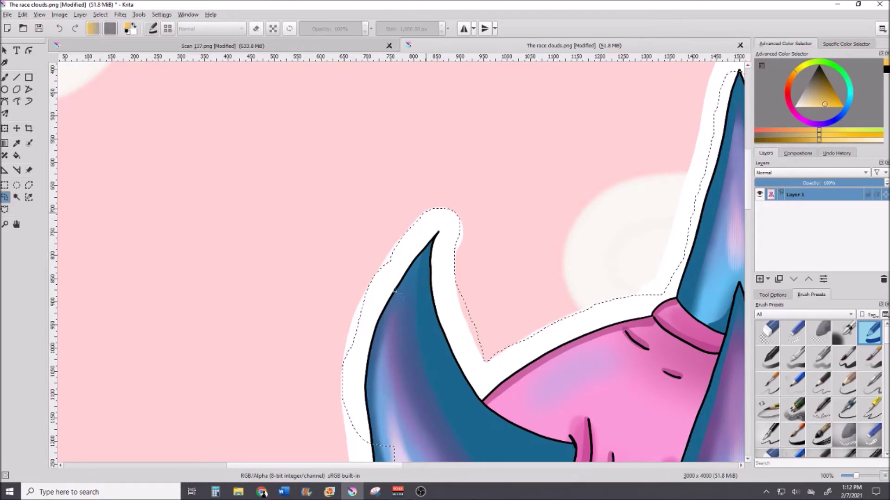
pyautogui.moveTo(378, 275)
pyautogui.mouseDown()
pyautogui.moveTo(351, 327)
pyautogui.moveTo(372, 318)
pyautogui.mouseUp()
# Extend the selection to the white outline along the center horn's left side and around its tip.
pyautogui.moveTo(712, 107)
pyautogui.mouseDown()
pyautogui.moveTo(644, 292)
pyautogui.moveTo(671, 302)
pyautogui.moveTo(726, 186)
pyautogui.moveTo(736, 113)
pyautogui.moveTo(713, 106)
pyautogui.mouseUp()
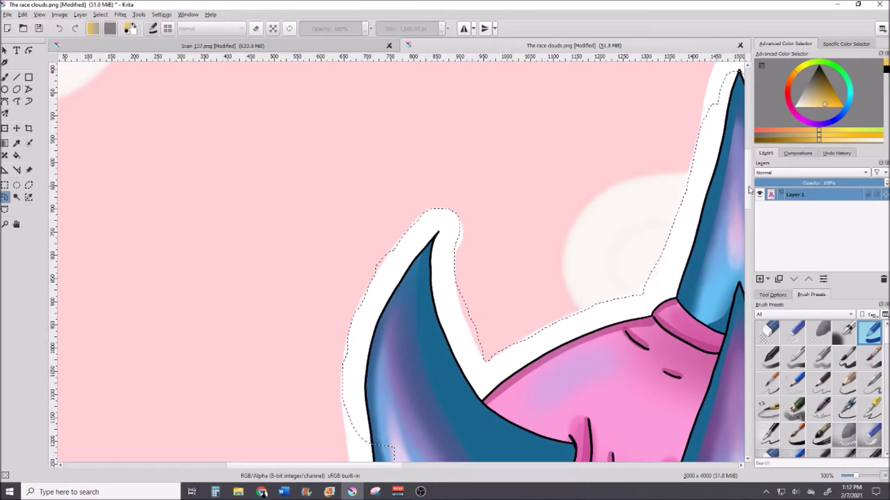
pyautogui.scroll(5, 516, 407)
pyautogui.hscroll(2, 415, 467)
pyautogui.hscroll(4, 416, 467)
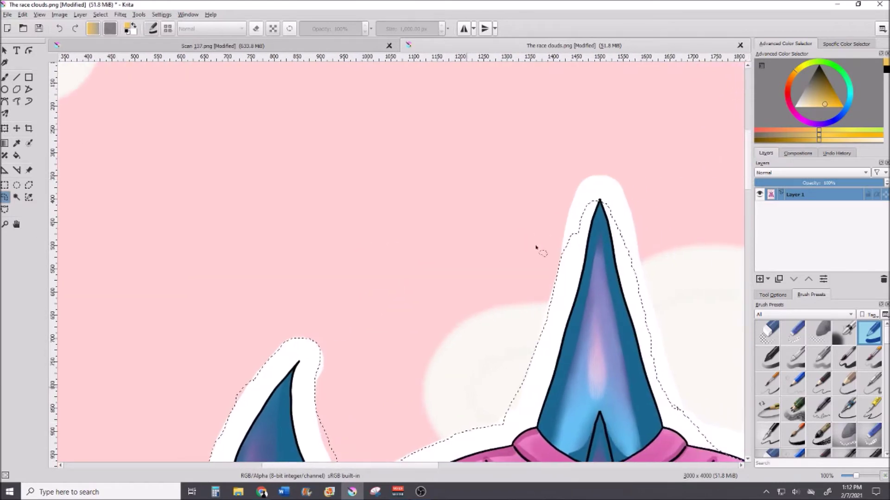
pyautogui.moveTo(560, 234)
pyautogui.mouseDown()
pyautogui.moveTo(594, 175)
pyautogui.moveTo(620, 191)
pyautogui.moveTo(638, 281)
pyautogui.moveTo(602, 282)
pyautogui.moveTo(562, 256)
pyautogui.mouseUp()
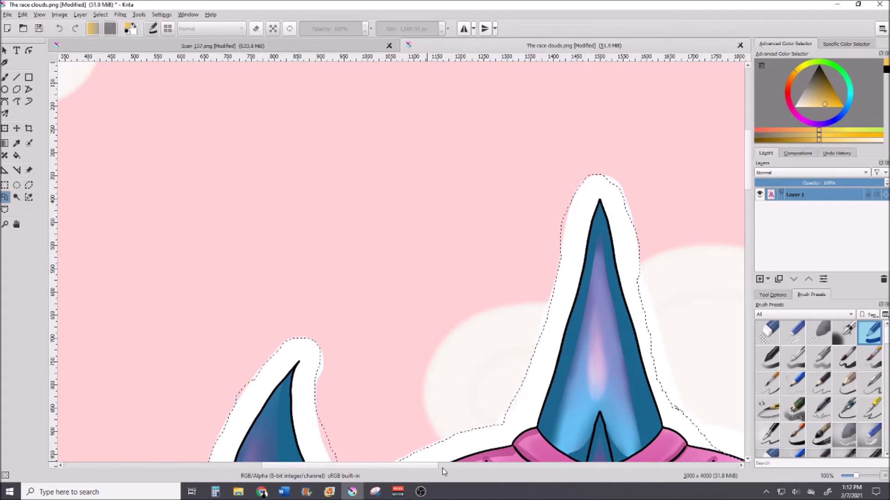
# Add the white outline along the center horn's right side, down to its base, to the selection.
pyautogui.scroll(-1, 422, 470)
pyautogui.hscroll(2, 435, 471)
pyautogui.scroll(-3, 443, 470)
pyautogui.hscroll(3, 443, 471)
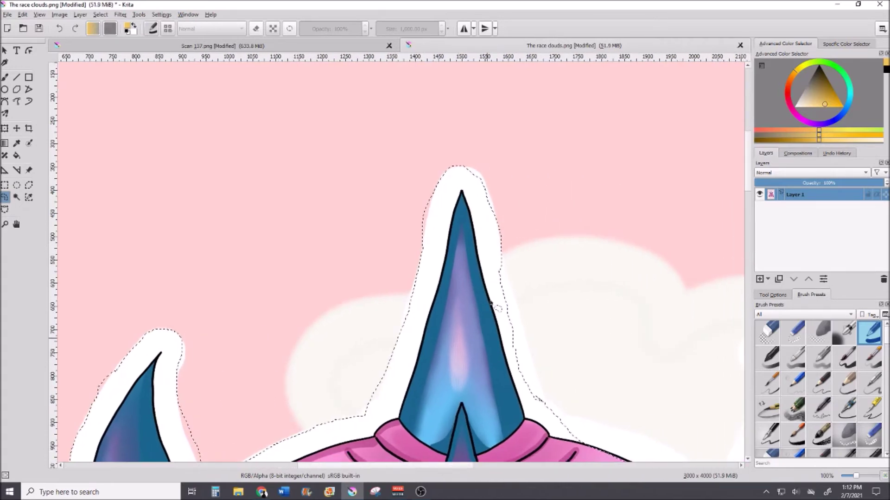
pyautogui.moveTo(500, 122)
pyautogui.mouseDown()
pyautogui.moveTo(528, 215)
pyautogui.moveTo(534, 280)
pyautogui.mouseUp()
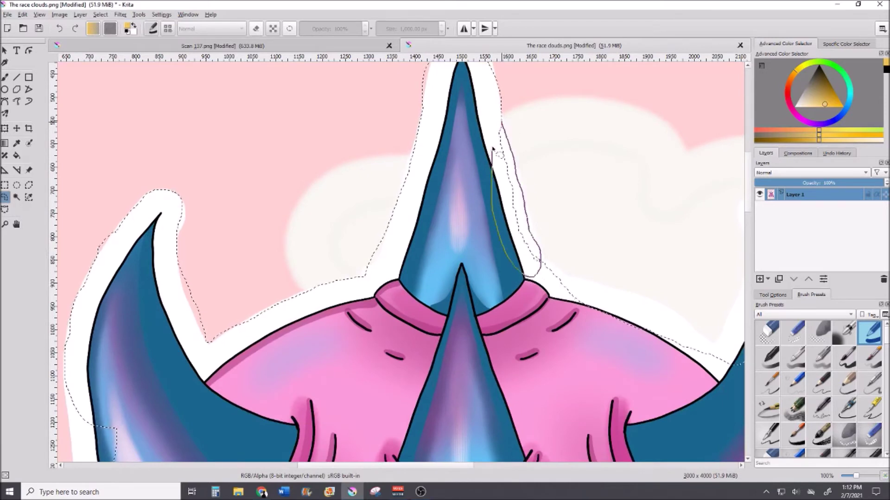
pyautogui.moveTo(506, 123); pyautogui.dragTo(565, 285)
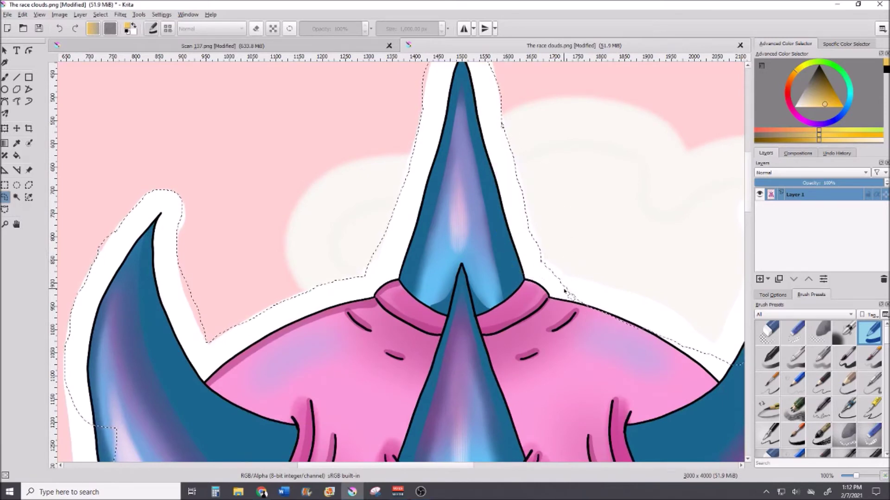
# Add the area between the center and right horns to the selection, and trim off the excess over the cloud.
pyautogui.moveTo(521, 199)
pyautogui.mouseDown()
pyautogui.moveTo(734, 197)
pyautogui.moveTo(555, 335)
pyautogui.moveTo(496, 205)
pyautogui.moveTo(526, 195)
pyautogui.mouseUp()
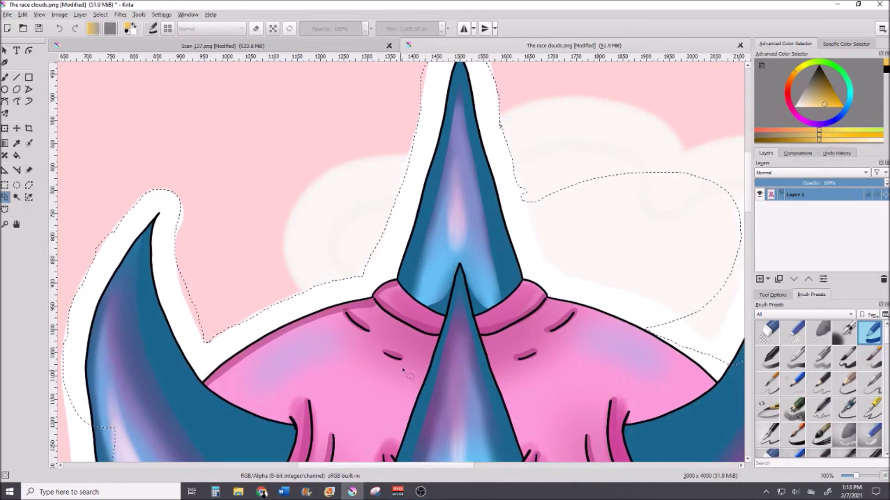
pyautogui.moveTo(392, 465); pyautogui.dragTo(419, 466)
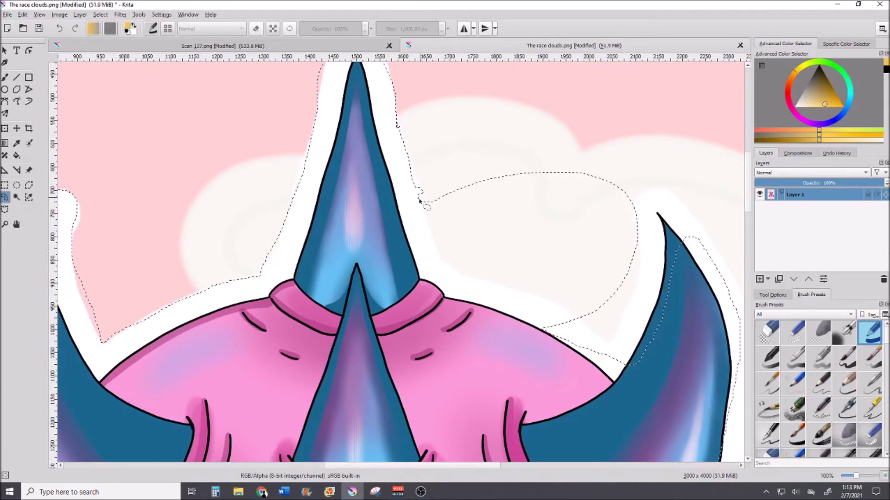
pyautogui.moveTo(427, 188)
pyautogui.mouseDown()
pyautogui.moveTo(437, 242)
pyautogui.moveTo(459, 273)
pyautogui.moveTo(577, 316)
pyautogui.mouseUp()
pyautogui.moveTo(643, 212)
pyautogui.mouseDown()
pyautogui.moveTo(596, 181)
pyautogui.moveTo(468, 178)
pyautogui.moveTo(429, 192)
pyautogui.mouseUp()
pyautogui.moveTo(595, 163)
pyautogui.mouseDown()
pyautogui.moveTo(524, 193)
pyautogui.moveTo(563, 156)
pyautogui.mouseUp()
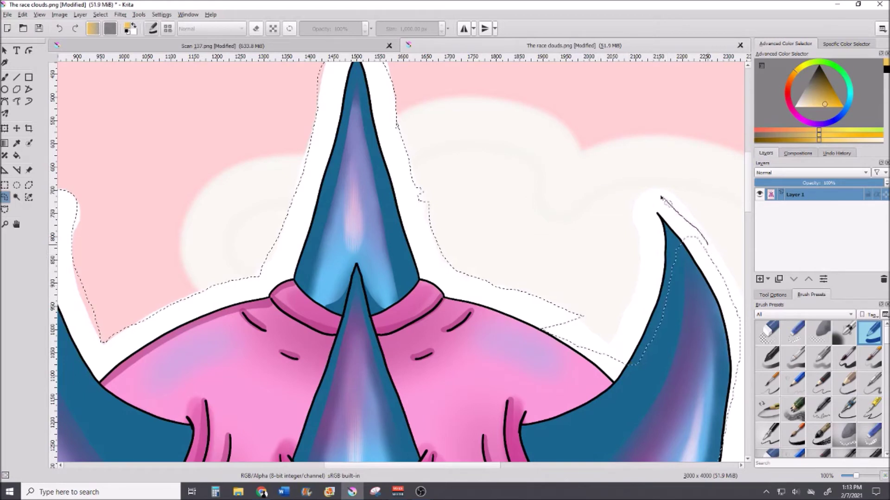
# Extend the selection to the white outline around the right horn's tip and the dip beside it.
pyautogui.moveTo(636, 391)
pyautogui.mouseDown()
pyautogui.moveTo(723, 333)
pyautogui.moveTo(708, 242)
pyautogui.mouseUp()
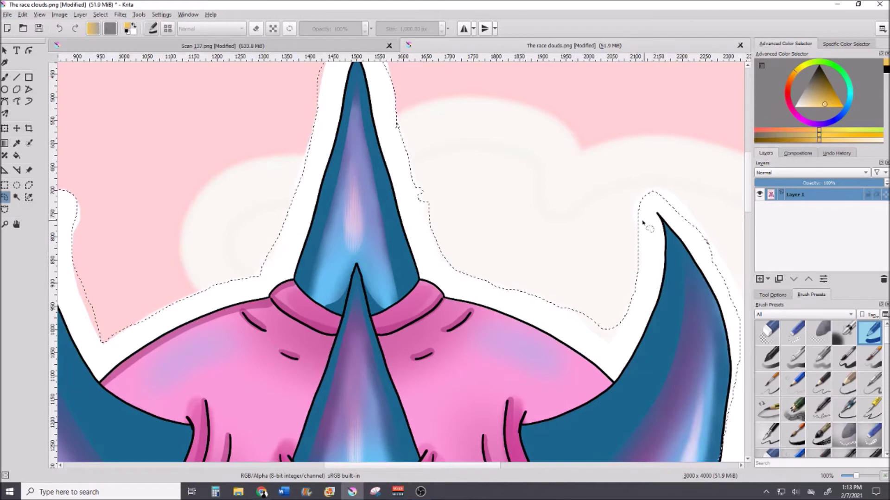
pyautogui.moveTo(698, 213)
pyautogui.mouseDown()
pyautogui.moveTo(712, 267)
pyautogui.moveTo(657, 267)
pyautogui.mouseUp()
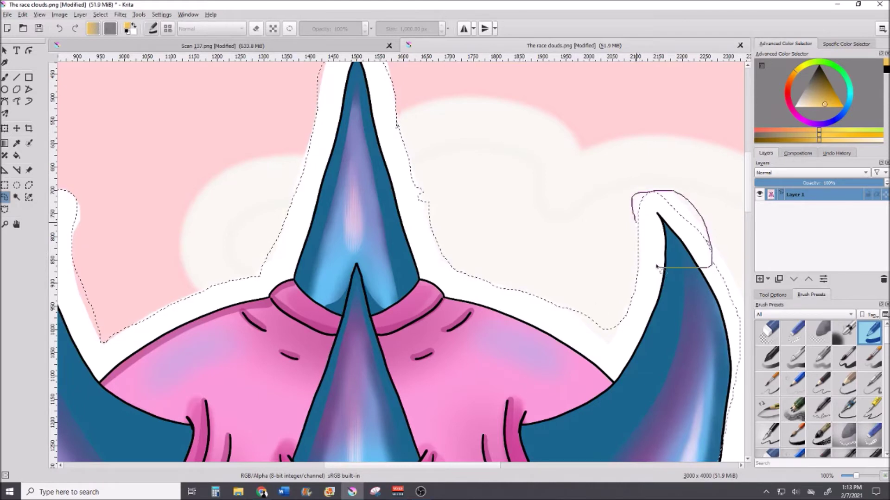
pyautogui.moveTo(636, 224); pyautogui.dragTo(636, 224)
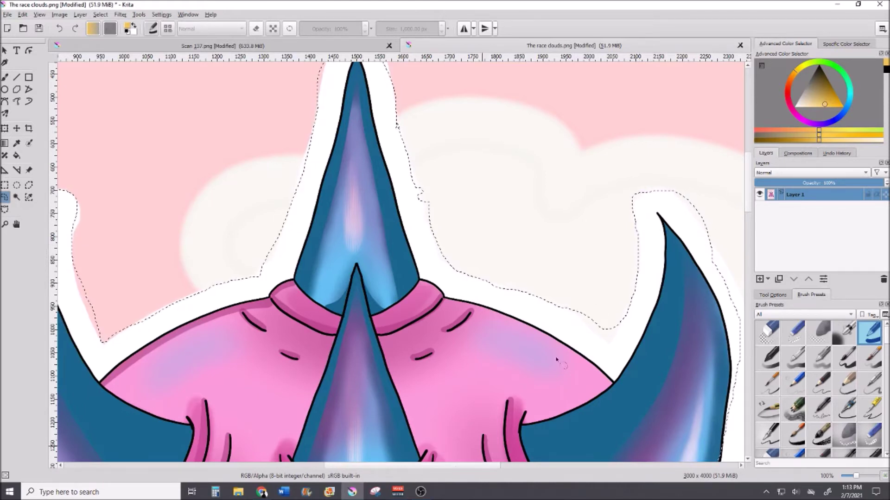
# Extend the selection down the right ear's white outline, around its tip and up its inner edge toward the jaw.
pyautogui.scroll(-2, 539, 382)
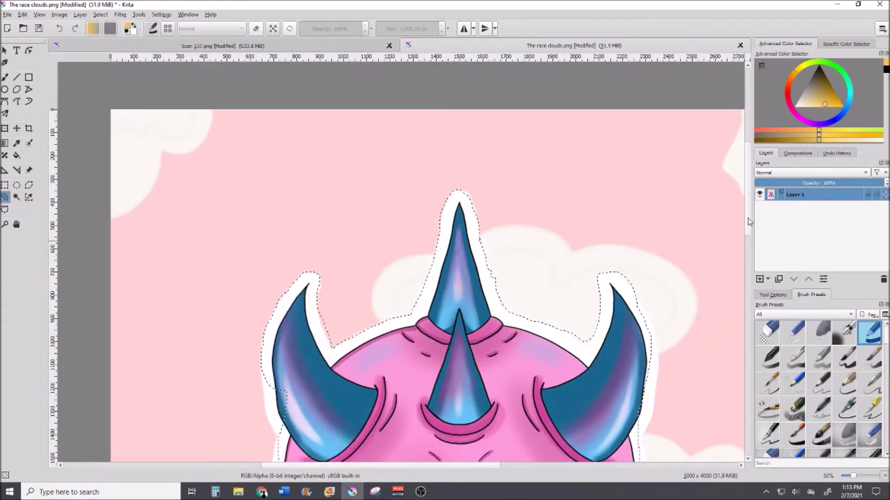
pyautogui.scroll(-5, 749, 223)
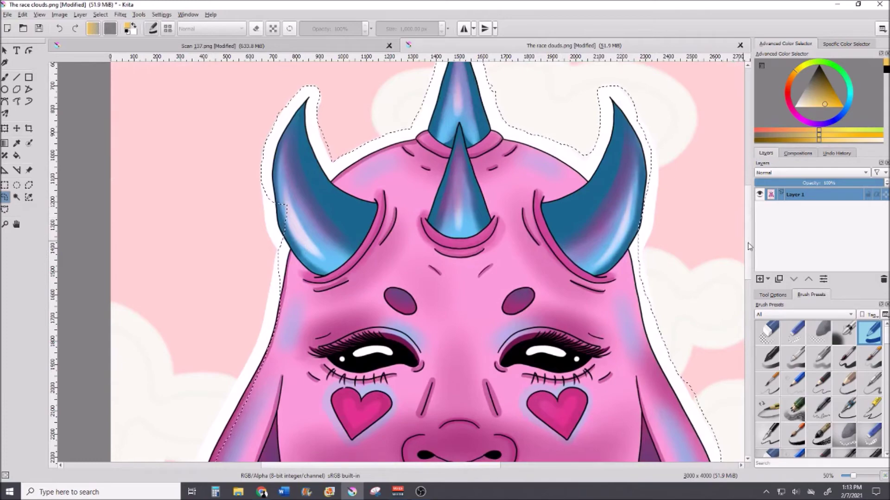
pyautogui.scroll(3, 750, 236)
pyautogui.scroll(4, 749, 228)
pyautogui.scroll(-3, 750, 223)
pyautogui.scroll(-4, 641, 123)
pyautogui.scroll(3, 514, 315)
pyautogui.scroll(2, 570, 304)
pyautogui.scroll(-5, 423, 389)
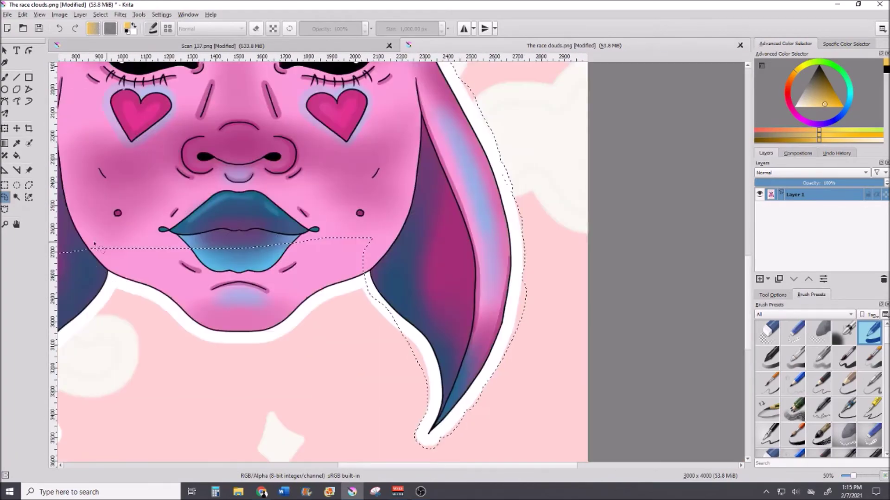
# Continue the selection beneath the chin and around the left ear, adding the white outline beside its lower tip.
pyautogui.hscroll(-5, 197, 254)
pyautogui.scroll(6, 381, 239)
pyautogui.scroll(-6, 380, 239)
pyautogui.scroll(4, 460, 349)
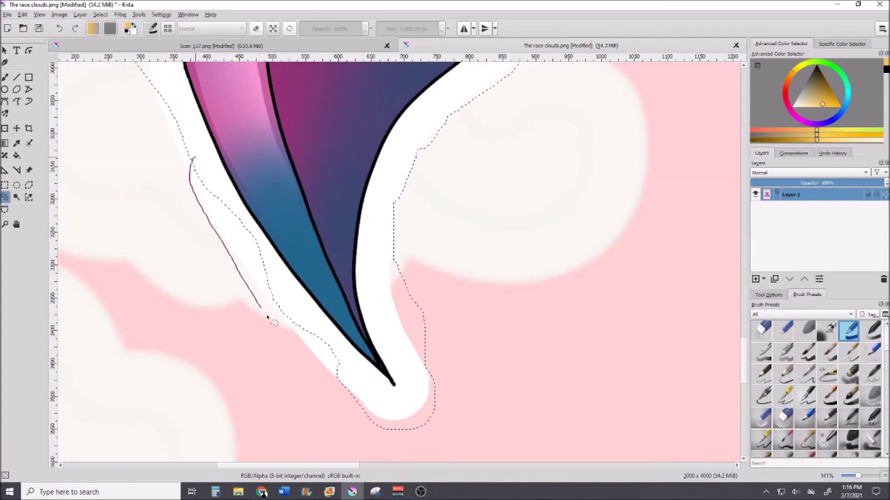
pyautogui.hscroll(3, 267, 317)
pyautogui.moveTo(260, 320); pyautogui.dragTo(318, 298)
# Add the missed white outline around the right horn's tip and fill the notch along the center horn's right side.
pyautogui.scroll(-4, 317, 298)
pyautogui.hscroll(4, 589, 231)
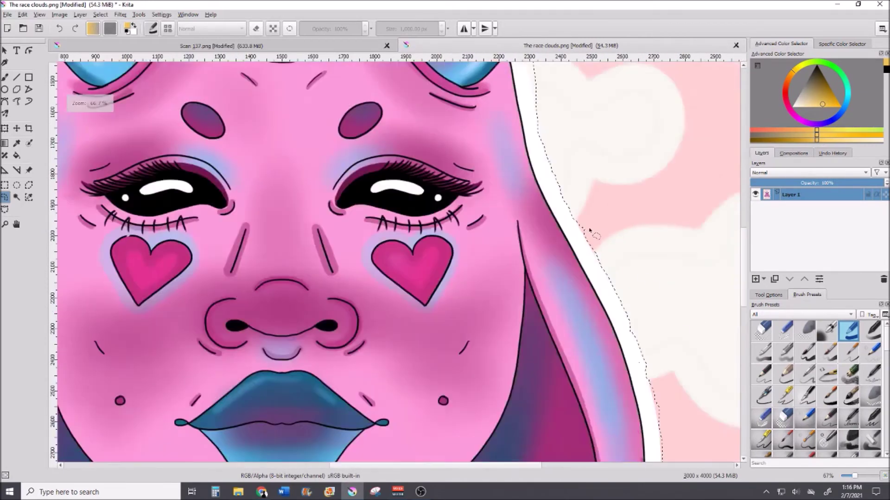
pyautogui.scroll(-5, 589, 231)
pyautogui.scroll(1, 553, 209)
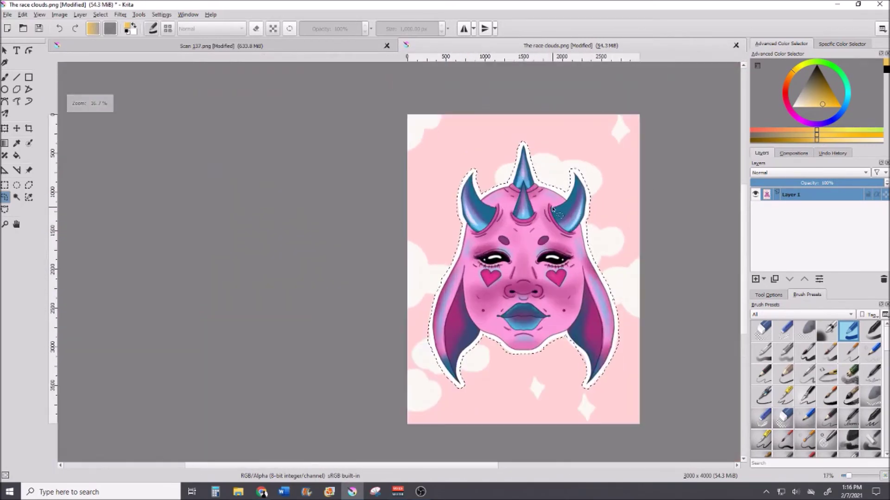
pyautogui.scroll(5, 553, 209)
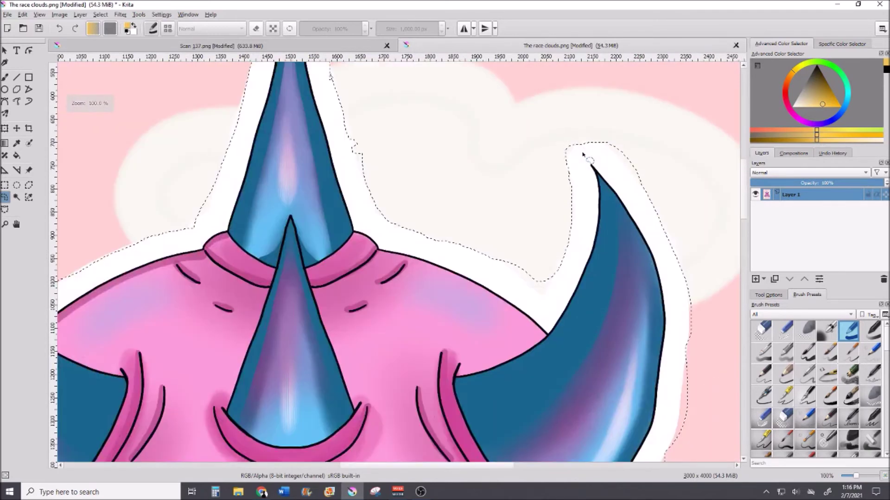
pyautogui.scroll(2, 583, 154)
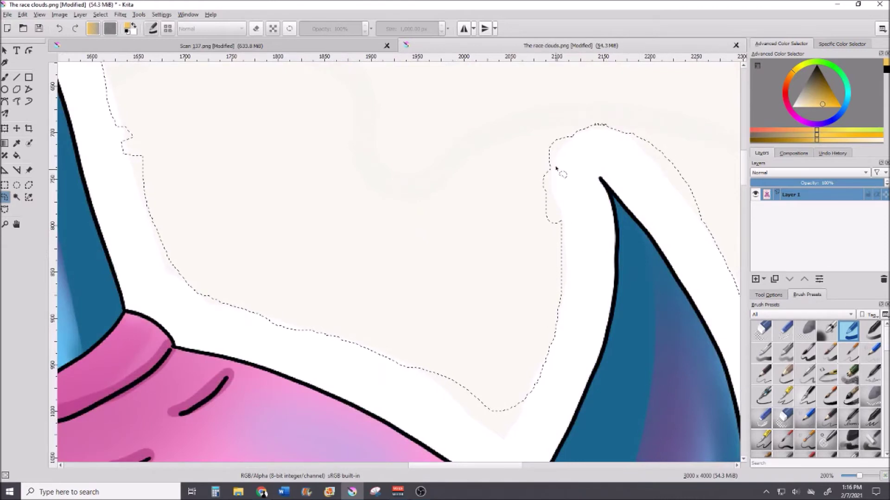
pyautogui.moveTo(101, 81)
pyautogui.mouseDown()
pyautogui.moveTo(143, 161)
pyautogui.moveTo(182, 159)
pyautogui.mouseUp()
pyautogui.scroll(-1, 262, 267)
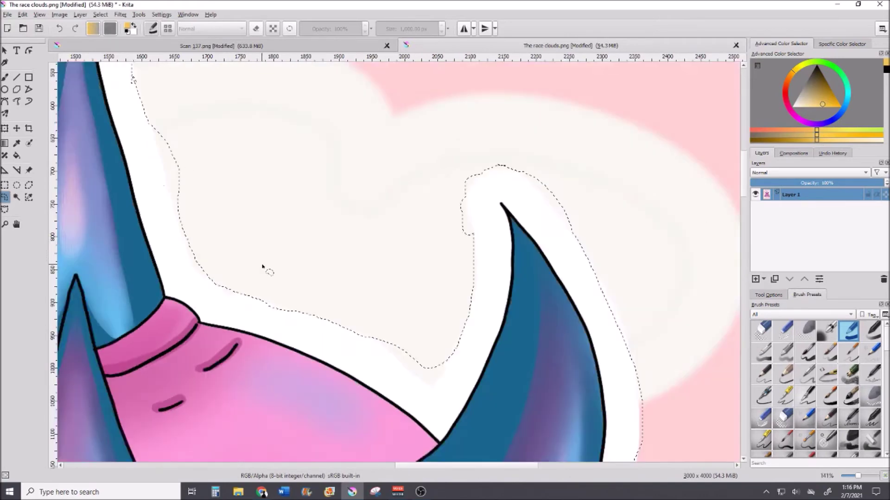
# Add the missed white outline at the center horn's tip and down its upper right side to the selection.
pyautogui.scroll(4, 262, 267)
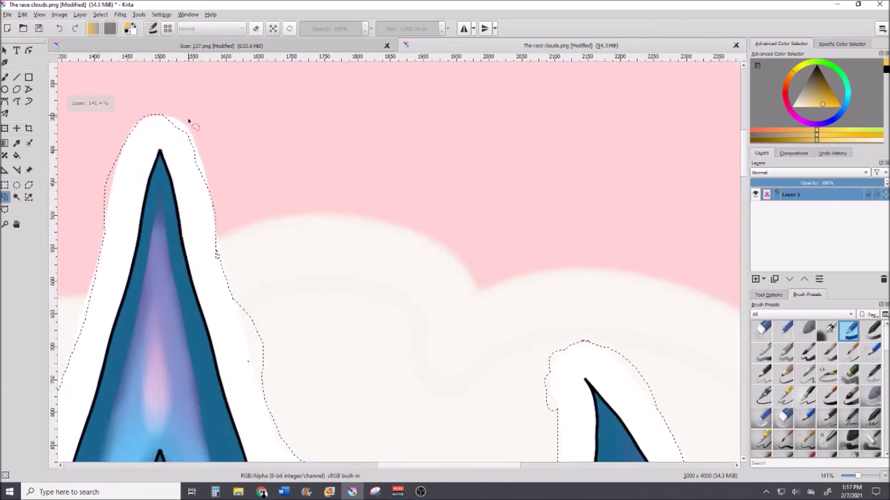
pyautogui.moveTo(168, 114)
pyautogui.mouseDown()
pyautogui.moveTo(204, 190)
pyautogui.moveTo(226, 202)
pyautogui.moveTo(207, 149)
pyautogui.moveTo(166, 113)
pyautogui.mouseUp()
pyautogui.scroll(-1, 218, 185)
pyautogui.scroll(2, 190, 161)
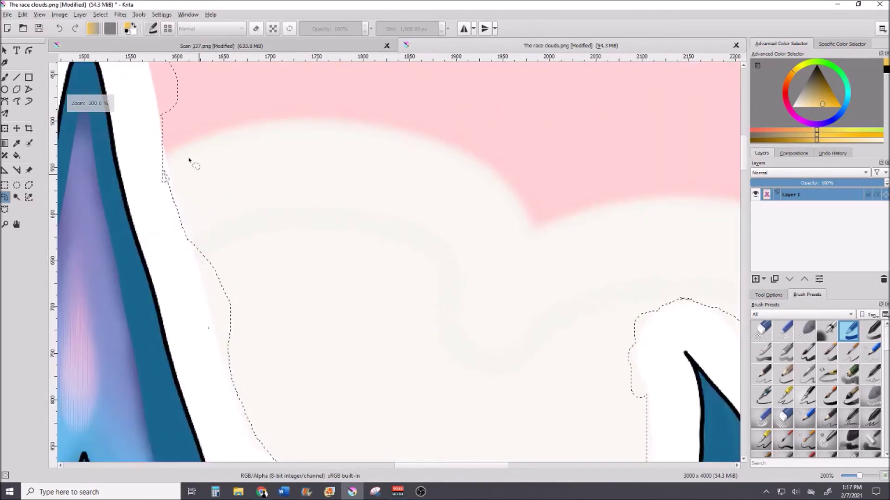
pyautogui.moveTo(190, 240)
pyautogui.mouseDown()
pyautogui.moveTo(198, 148)
pyautogui.moveTo(176, 195)
pyautogui.moveTo(190, 239)
pyautogui.mouseUp()
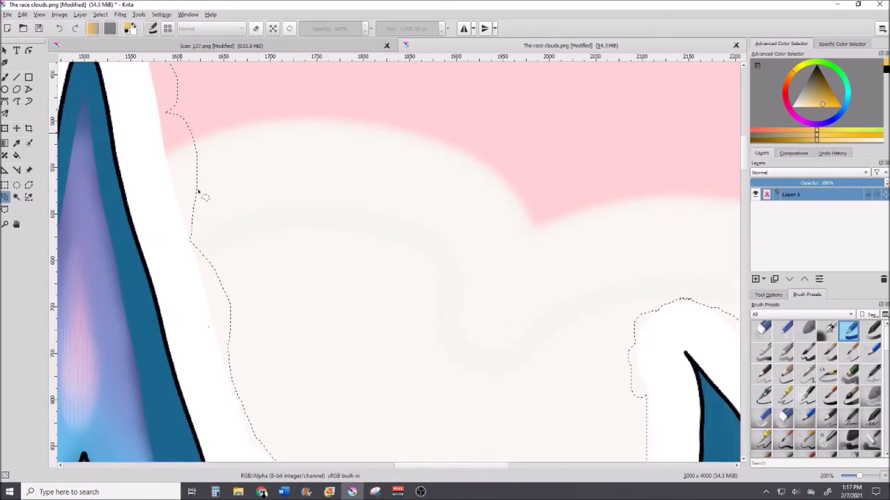
# Extend the selection over the white outline along the right ear's inner edge, beside the chin.
pyautogui.scroll(-10, 197, 181)
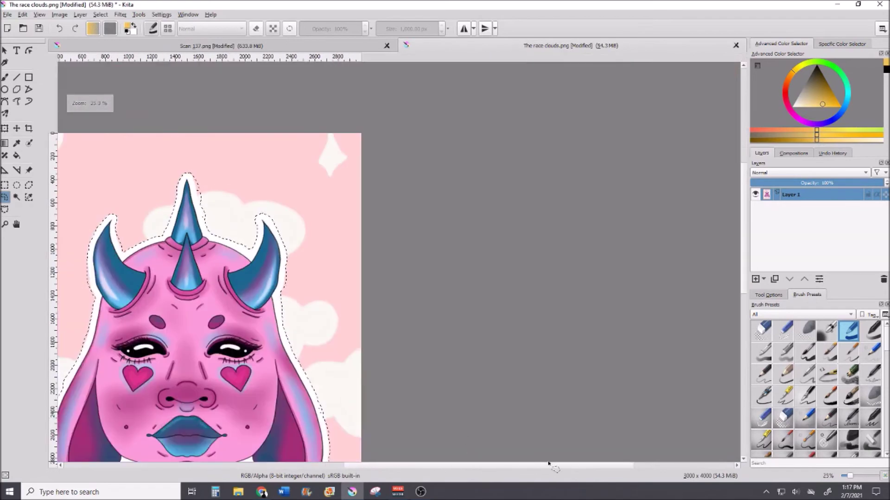
pyautogui.moveTo(534, 465); pyautogui.dragTo(440, 464)
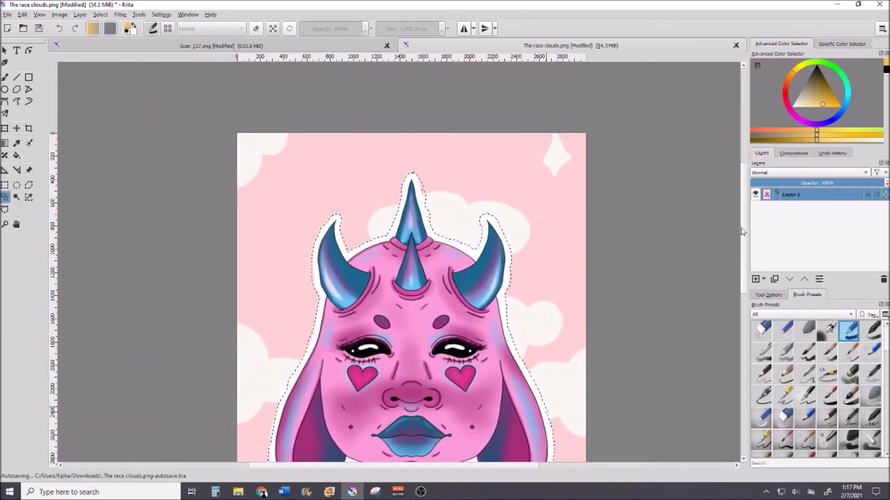
pyautogui.scroll(-3, 741, 232)
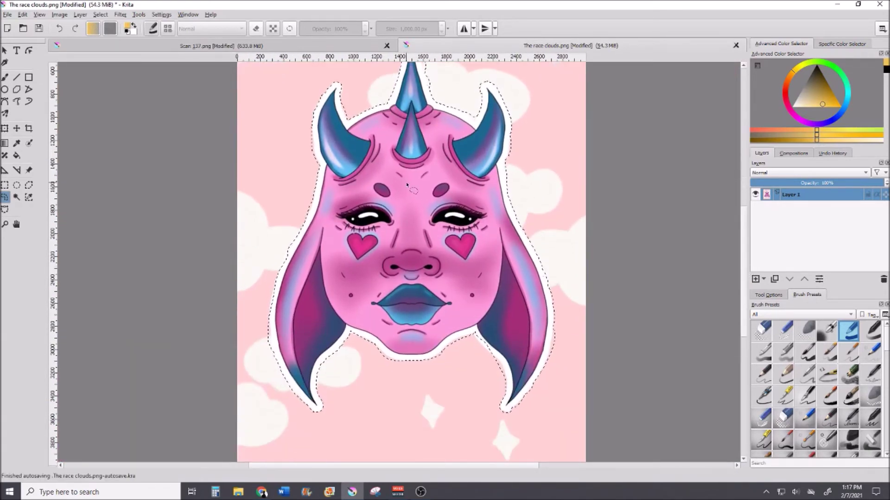
pyautogui.scroll(5, 506, 324)
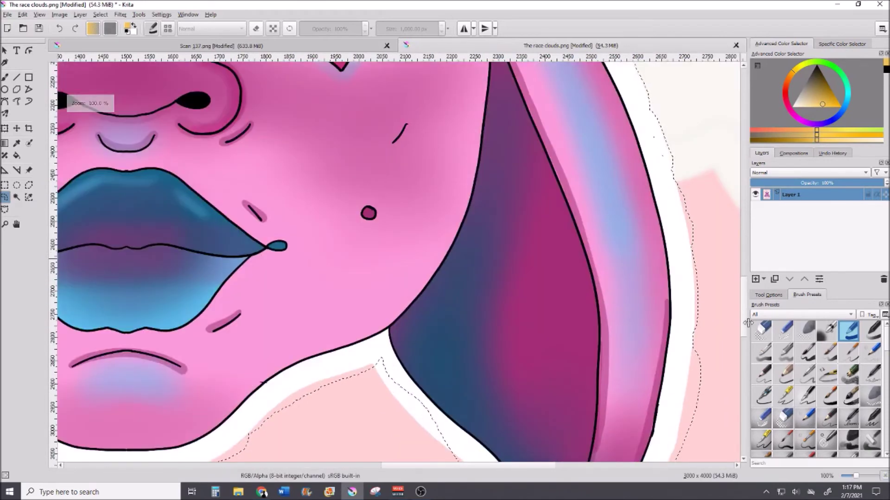
pyautogui.scroll(-5, 747, 323)
pyautogui.moveTo(388, 182)
pyautogui.mouseDown()
pyautogui.moveTo(364, 209)
pyautogui.moveTo(449, 303)
pyautogui.moveTo(444, 216)
pyautogui.mouseUp()
pyautogui.scroll(-3, 437, 243)
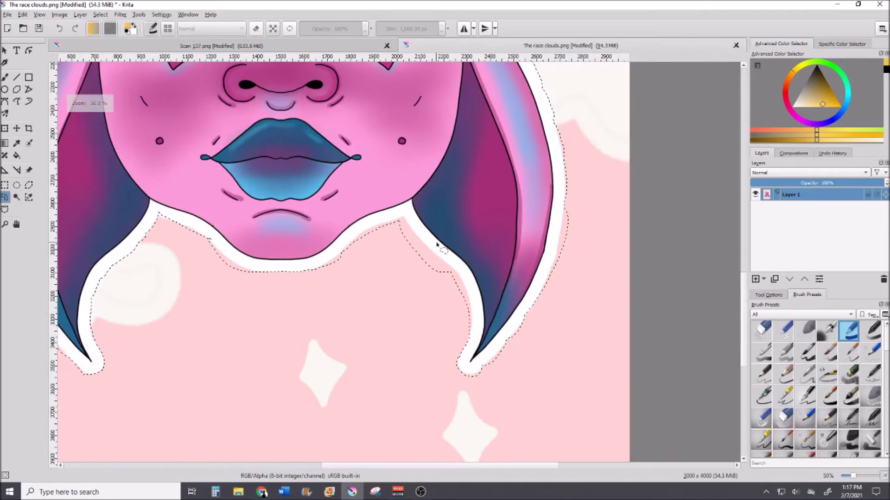
# Invert the selection to cover the background around the head.
pyautogui.scroll(-2, 437, 243)
pyautogui.scroll(2, 742, 257)
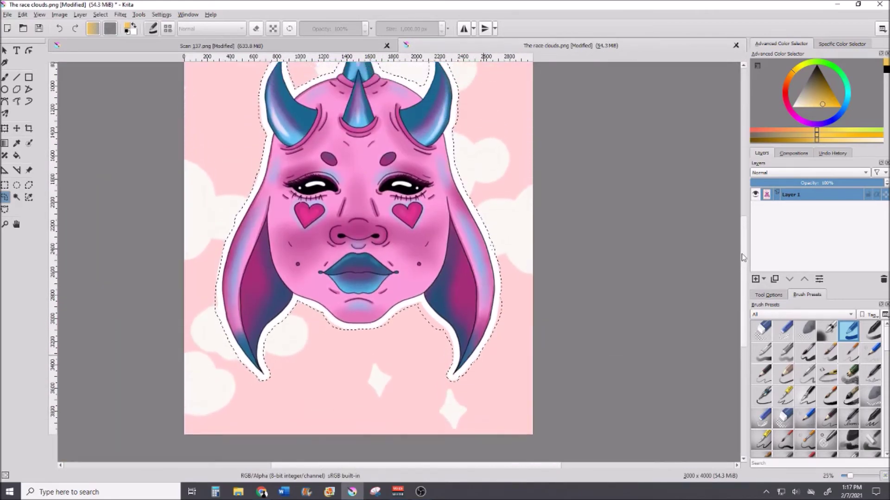
pyautogui.scroll(1, 743, 257)
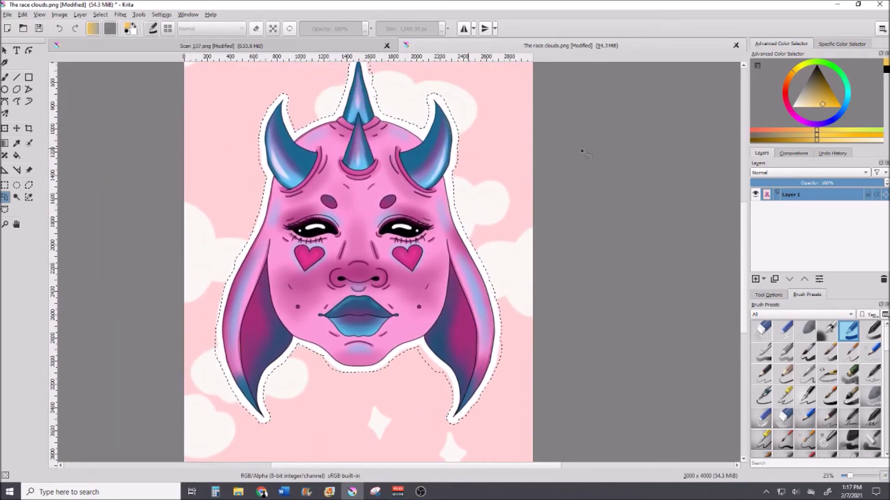
pyautogui.scroll(1, 741, 274)
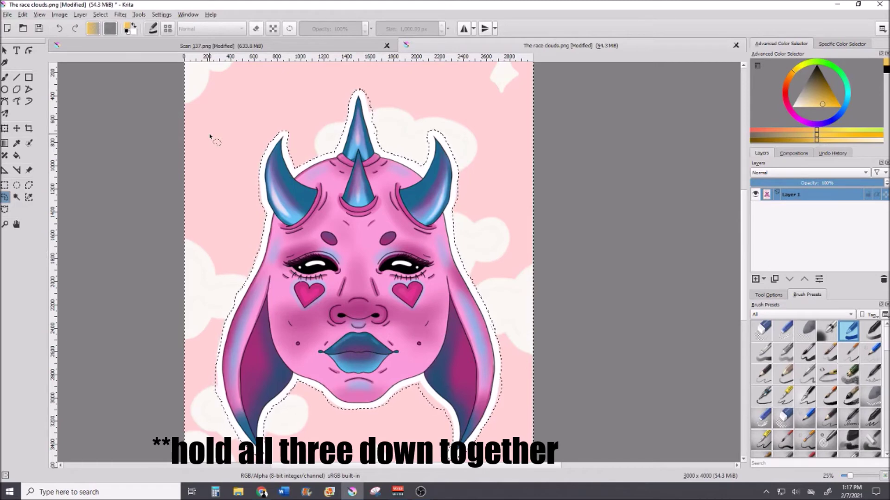
pyautogui.scroll(-2, 453, 240)
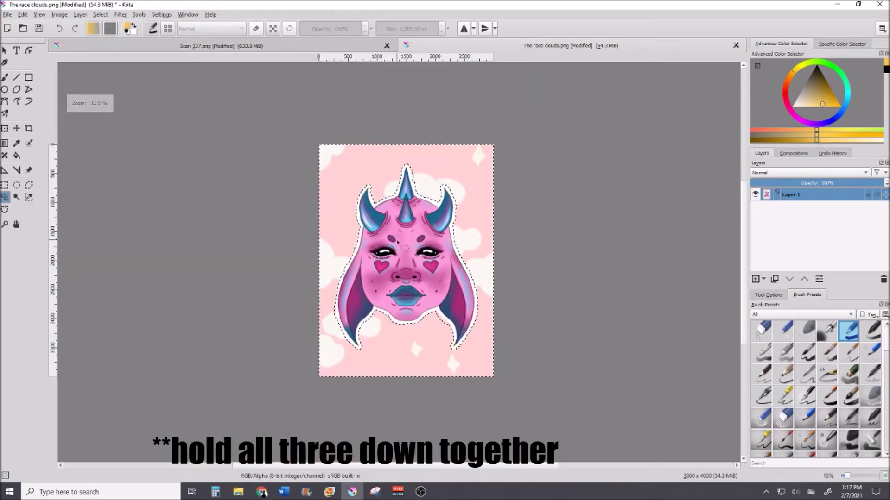
pyautogui.scroll(1, 398, 287)
pyautogui.scroll(1, 398, 287)
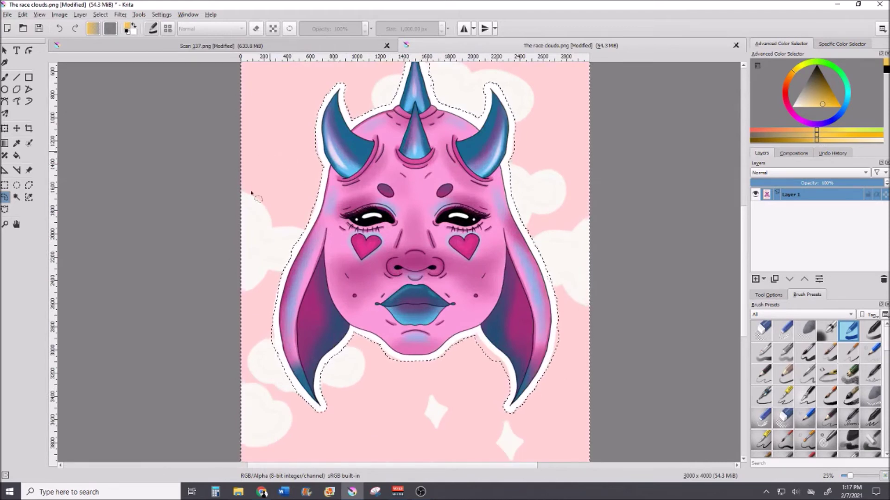
pyautogui.scroll(-1, 589, 339)
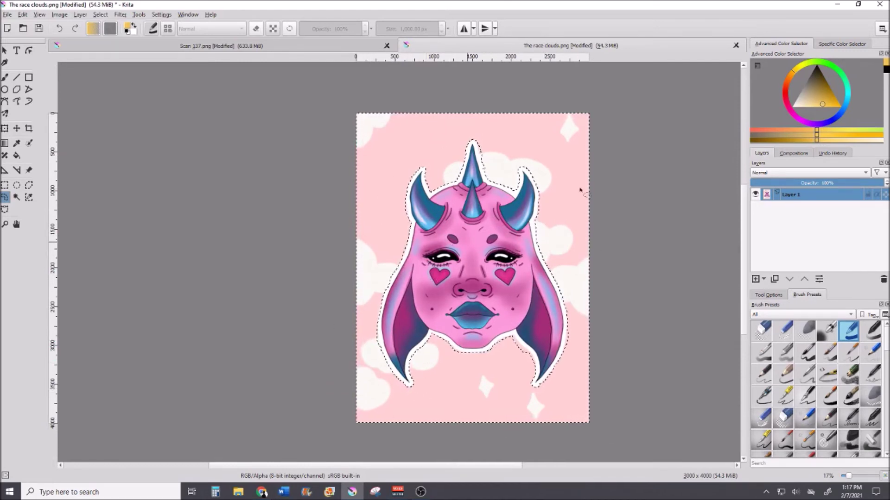
# Erase the pink cloud background around the head using the Eraser Circle brush at 1,000 px.
pyautogui.click(762, 328)
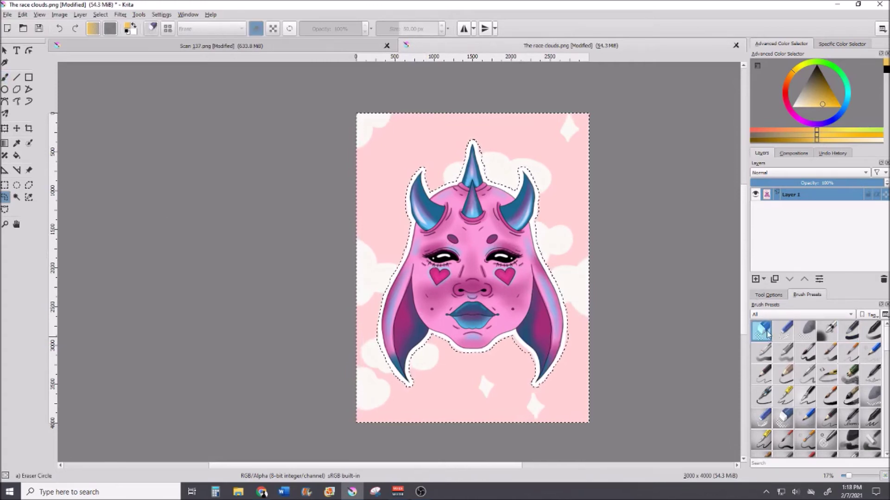
pyautogui.click(6, 77)
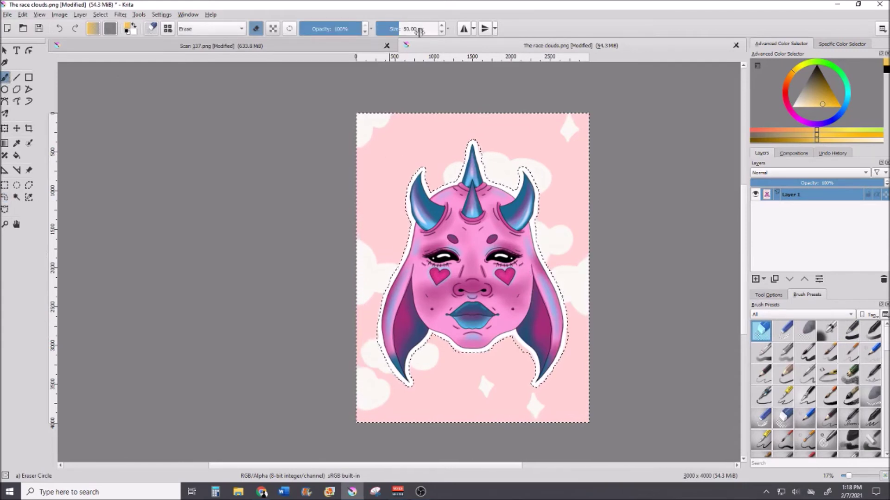
pyautogui.moveTo(419, 32); pyautogui.dragTo(451, 12)
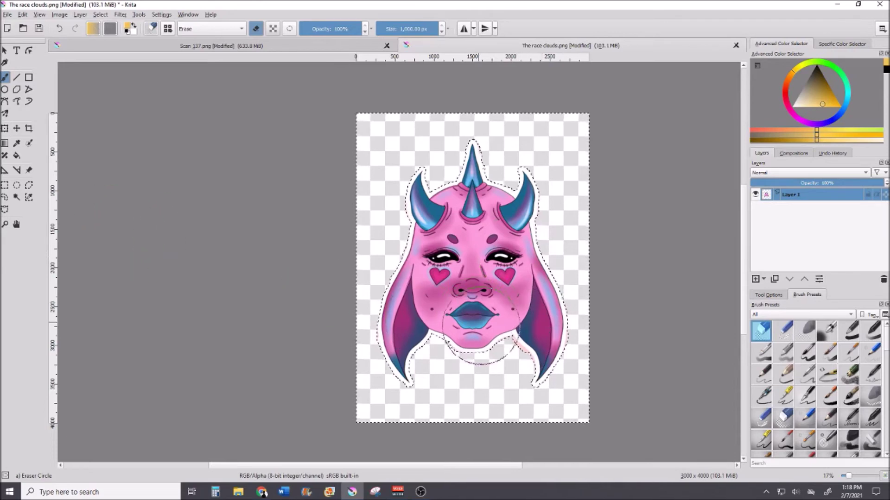
pyautogui.scroll(2, 480, 327)
pyautogui.scroll(-3, 536, 377)
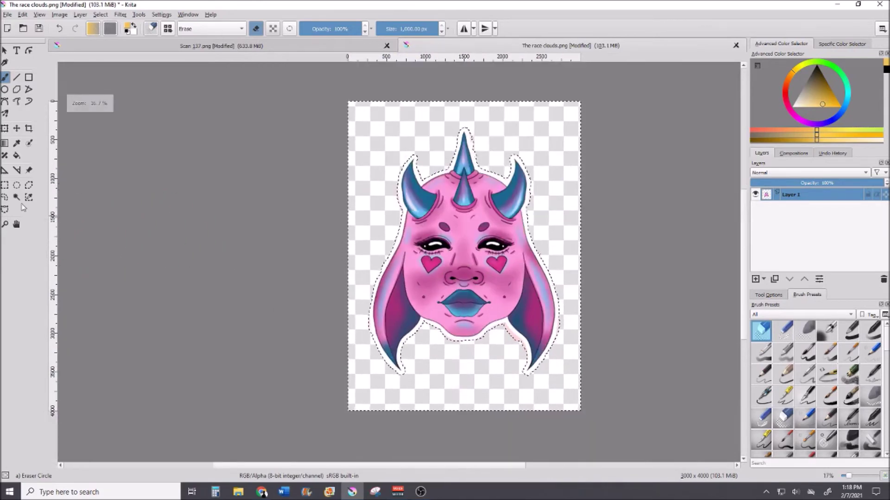
# Clear the selection and erase leftover pink fringe along the right ear's inner outline with the eraser at 16.70 px.
pyautogui.click(16, 197)
pyautogui.scroll(7, 527, 341)
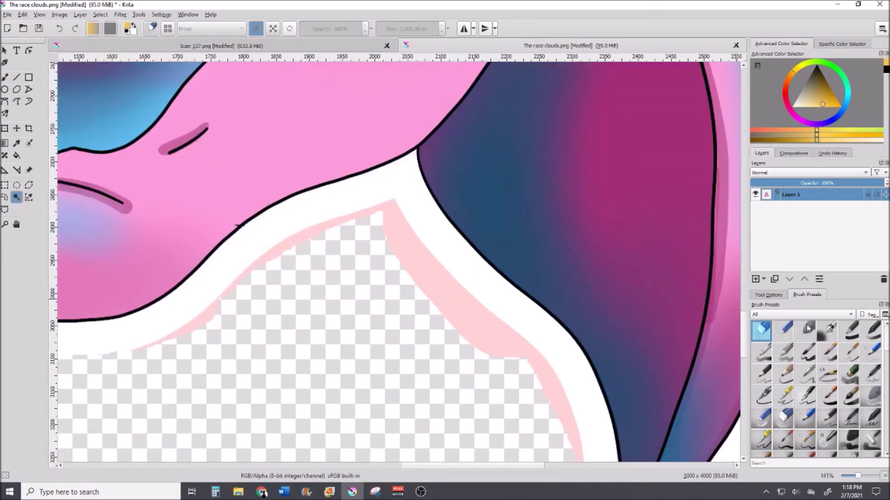
pyautogui.click(5, 78)
pyautogui.moveTo(427, 29); pyautogui.dragTo(401, 21)
pyautogui.moveTo(391, 246)
pyautogui.mouseDown()
pyautogui.moveTo(463, 347)
pyautogui.moveTo(417, 287)
pyautogui.moveTo(519, 362)
pyautogui.moveTo(486, 322)
pyautogui.moveTo(390, 245)
pyautogui.moveTo(385, 214)
pyautogui.moveTo(452, 290)
pyautogui.mouseUp()
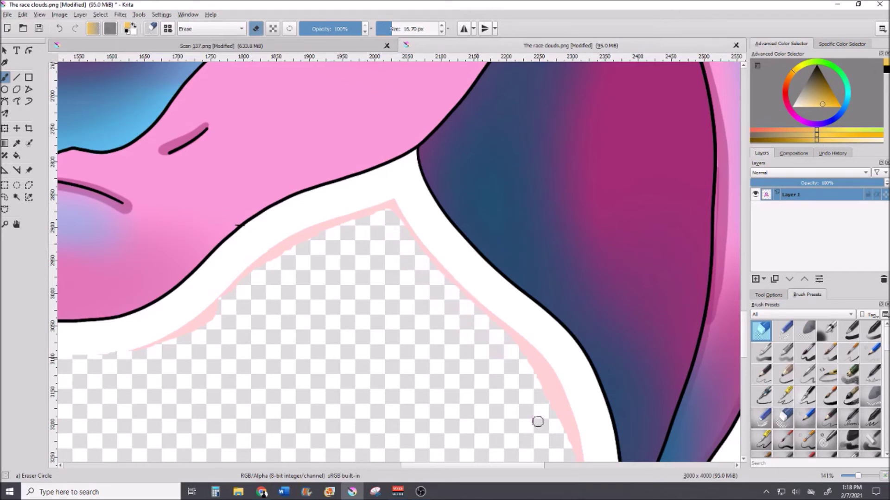
pyautogui.scroll(4, 537, 421)
pyautogui.moveTo(531, 278)
pyautogui.mouseDown()
pyautogui.moveTo(523, 216)
pyautogui.moveTo(610, 400)
pyautogui.moveTo(611, 350)
pyautogui.moveTo(569, 277)
pyautogui.moveTo(541, 286)
pyautogui.moveTo(566, 327)
pyautogui.moveTo(447, 142)
pyautogui.moveTo(419, 138)
pyautogui.moveTo(352, 168)
pyautogui.moveTo(410, 133)
pyautogui.moveTo(416, 108)
pyautogui.moveTo(469, 143)
pyautogui.moveTo(566, 259)
pyautogui.moveTo(632, 439)
pyautogui.moveTo(638, 412)
pyautogui.moveTo(619, 352)
pyautogui.moveTo(570, 258)
pyautogui.moveTo(515, 188)
pyautogui.moveTo(568, 243)
pyautogui.moveTo(628, 354)
pyautogui.moveTo(564, 244)
pyautogui.moveTo(592, 272)
pyautogui.moveTo(616, 332)
pyautogui.moveTo(542, 200)
pyautogui.moveTo(401, 92)
pyautogui.moveTo(527, 179)
pyautogui.moveTo(599, 267)
pyautogui.moveTo(650, 373)
pyautogui.moveTo(633, 352)
pyautogui.mouseUp()
pyautogui.scroll(-5, 634, 351)
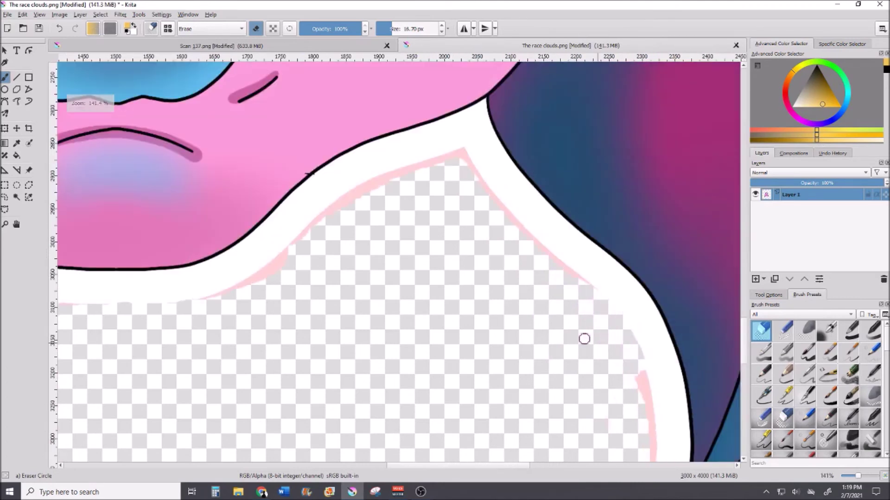
# Add a new layer beneath Layer 1 and choose purple as the painting color.
pyautogui.scroll(-4, 584, 339)
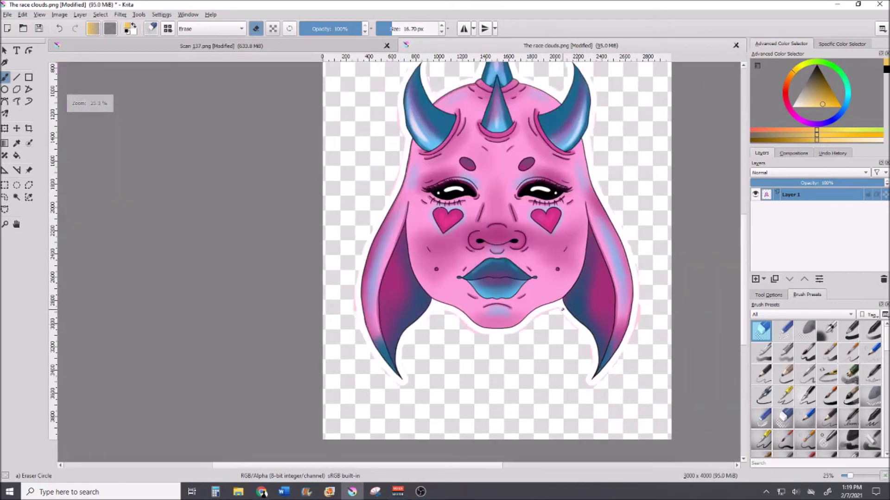
pyautogui.scroll(-2, 562, 309)
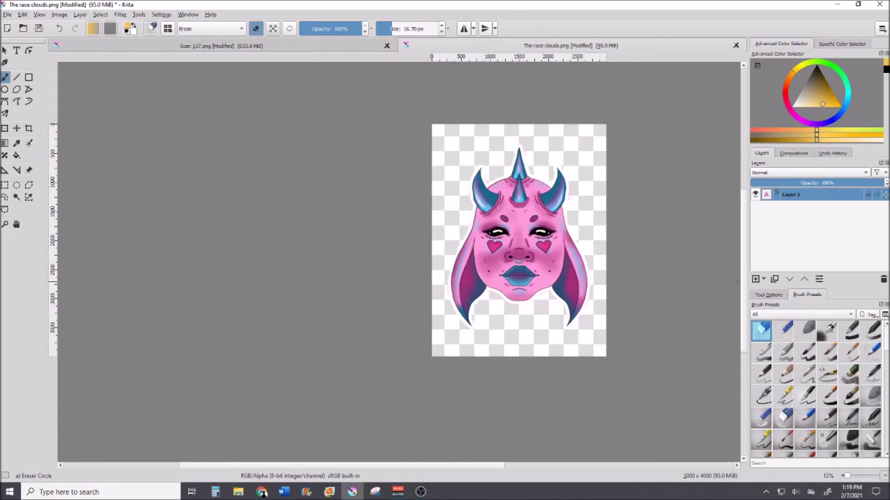
pyautogui.click(755, 279)
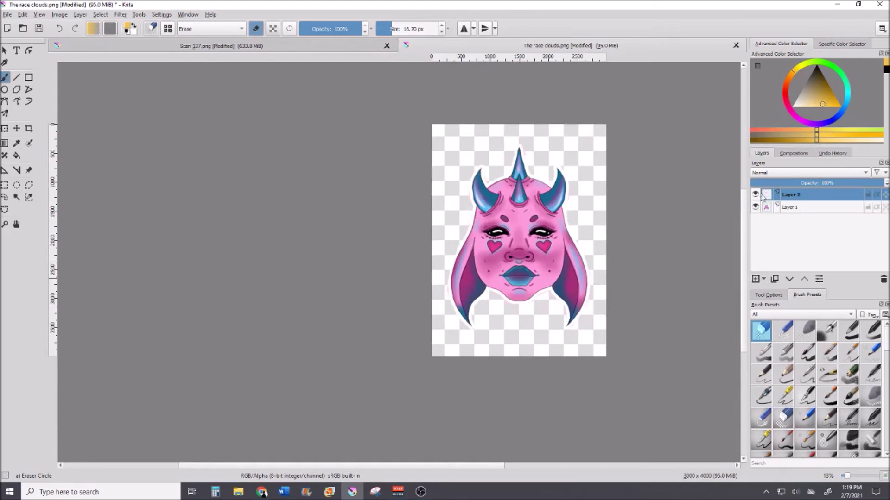
pyautogui.click(789, 279)
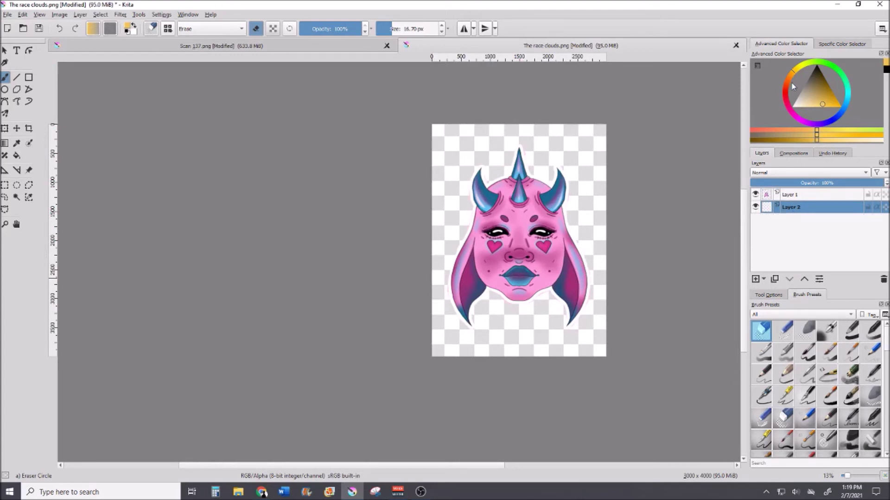
pyautogui.moveTo(839, 137)
pyautogui.mouseDown()
pyautogui.moveTo(817, 128)
pyautogui.moveTo(834, 100)
pyautogui.mouseUp()
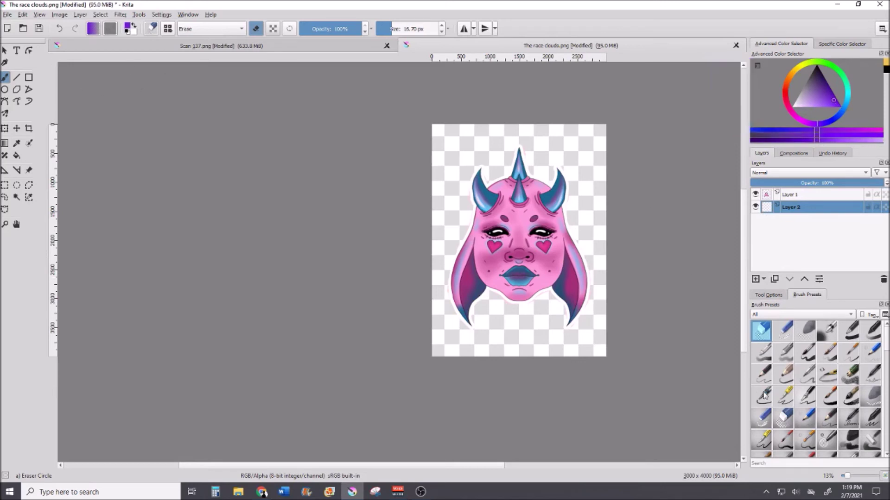
# Paint Layer 2 solid vivid purple behind the horned head using the Basic-1 brush at 1,000 px.
pyautogui.moveTo(821, 111)
pyautogui.mouseDown()
pyautogui.moveTo(839, 107)
pyautogui.moveTo(854, 123)
pyautogui.mouseUp()
pyautogui.click(873, 336)
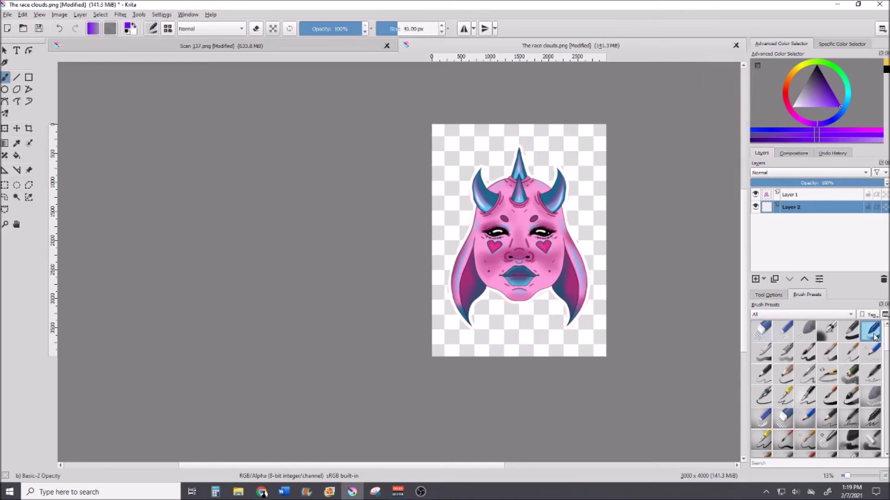
pyautogui.click(852, 333)
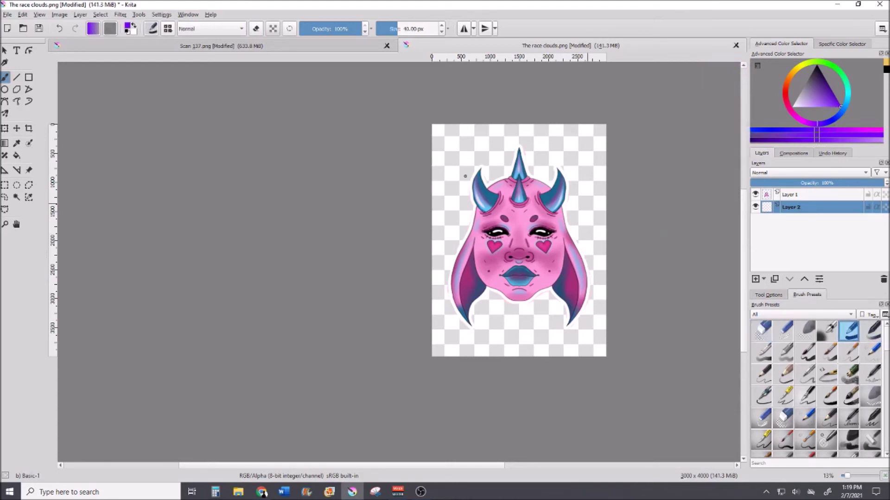
pyautogui.moveTo(397, 29); pyautogui.dragTo(570, 46)
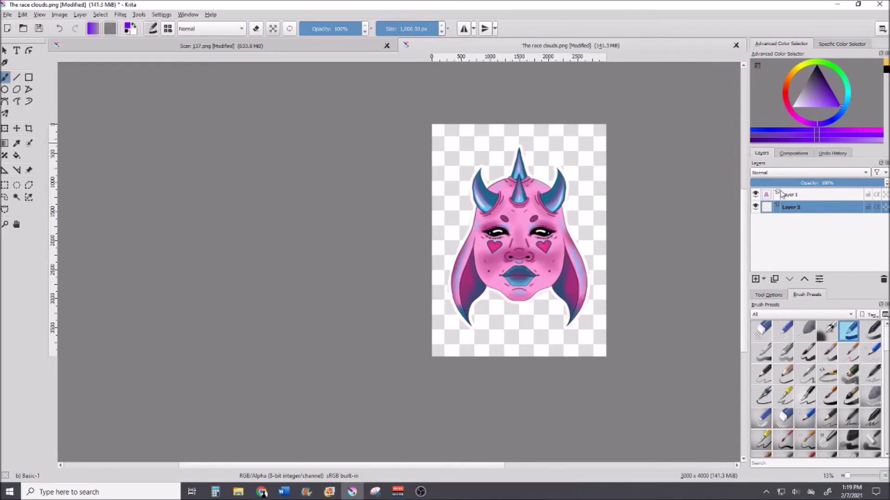
pyautogui.moveTo(437, 139)
pyautogui.mouseDown()
pyautogui.moveTo(655, 162)
pyautogui.moveTo(598, 169)
pyautogui.moveTo(484, 244)
pyautogui.moveTo(598, 250)
pyautogui.moveTo(382, 346)
pyautogui.mouseUp()
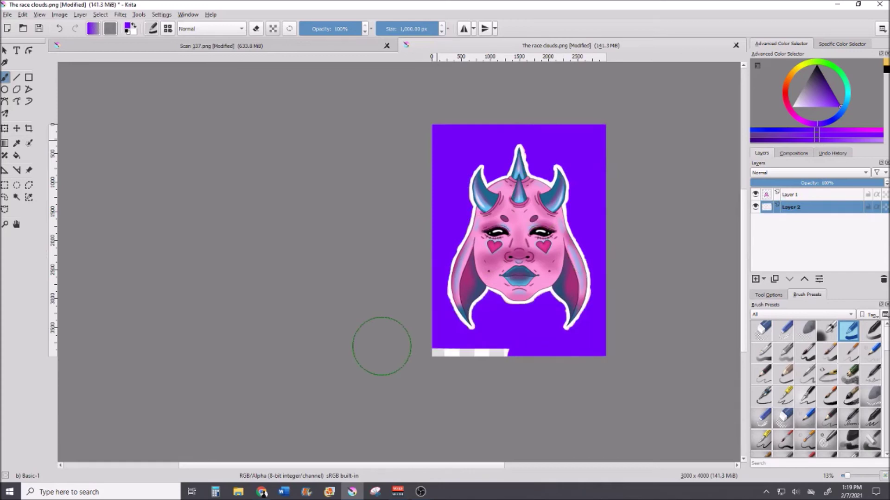
# Erase the pink fringe and uneven white border around the center horn and beside the right horn on Layer 1 with Eraser Circle at 50 px.
pyautogui.scroll(10, 551, 144)
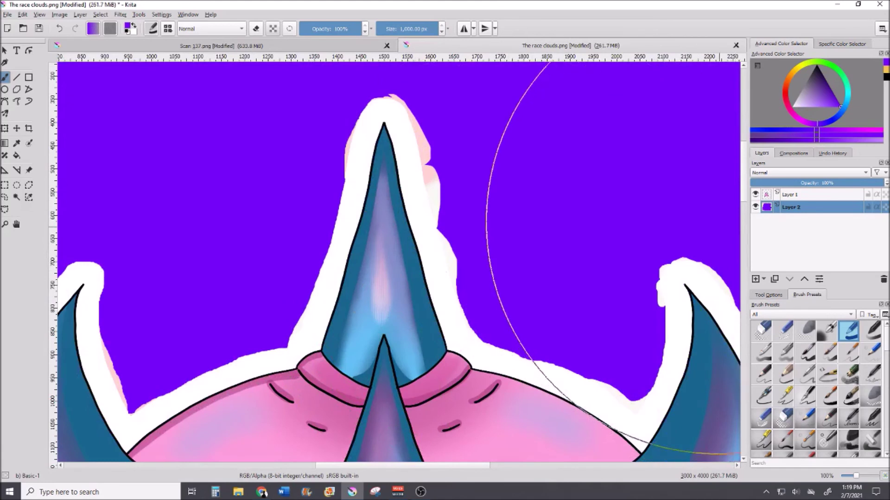
pyautogui.click(787, 195)
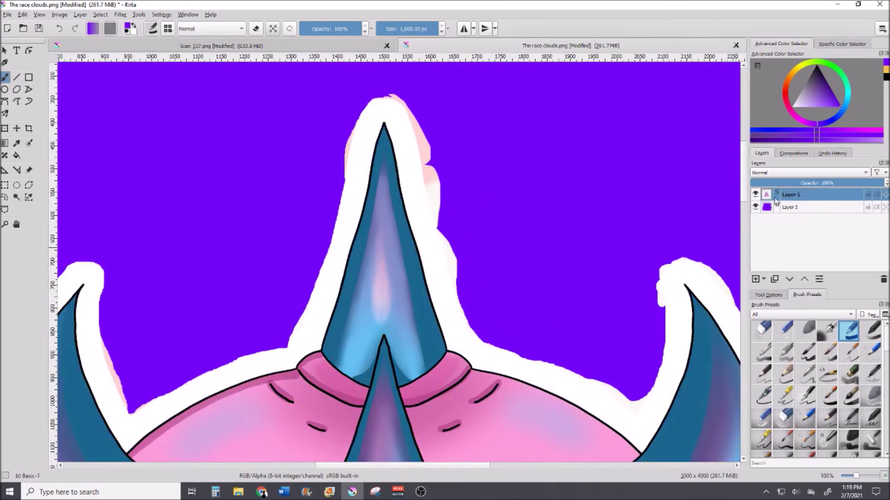
pyautogui.click(763, 330)
pyautogui.moveTo(417, 119)
pyautogui.mouseDown()
pyautogui.moveTo(459, 283)
pyautogui.moveTo(500, 338)
pyautogui.moveTo(574, 362)
pyautogui.moveTo(634, 398)
pyautogui.moveTo(649, 392)
pyautogui.moveTo(660, 356)
pyautogui.moveTo(664, 263)
pyautogui.moveTo(693, 259)
pyautogui.moveTo(727, 278)
pyautogui.mouseUp()
pyautogui.moveTo(463, 103)
pyautogui.mouseDown()
pyautogui.moveTo(385, 87)
pyautogui.moveTo(406, 101)
pyautogui.moveTo(422, 134)
pyautogui.moveTo(445, 241)
pyautogui.mouseUp()
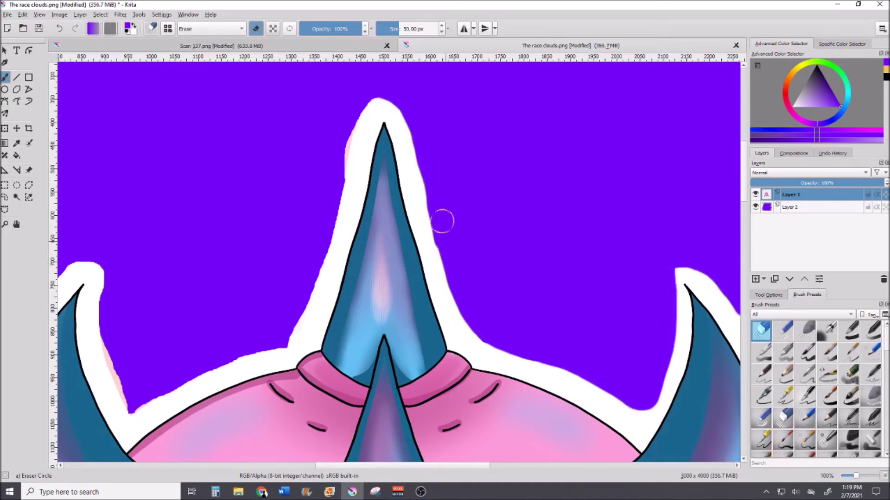
pyautogui.moveTo(385, 79)
pyautogui.mouseDown()
pyautogui.moveTo(340, 145)
pyautogui.moveTo(318, 216)
pyautogui.moveTo(356, 96)
pyautogui.moveTo(388, 94)
pyautogui.mouseUp()
# Examine the white outline around the horns, ears and chin against the purple background.
pyautogui.scroll(-3, 422, 139)
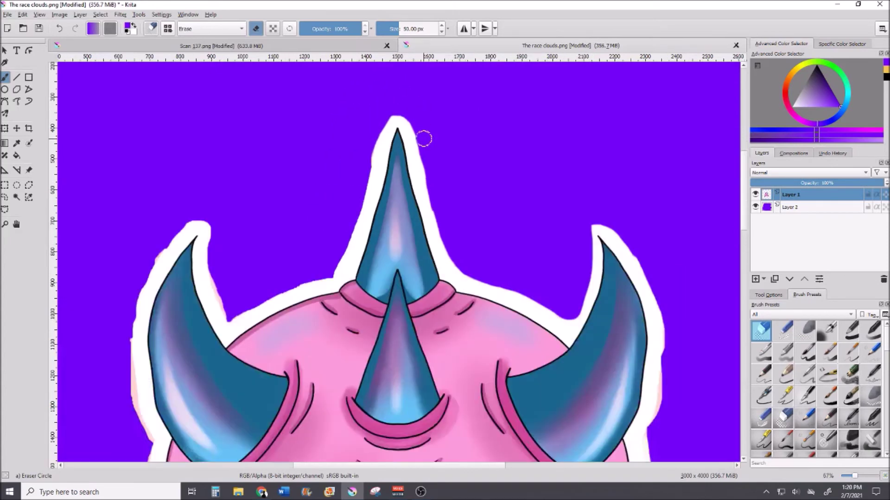
pyautogui.scroll(3, 378, 183)
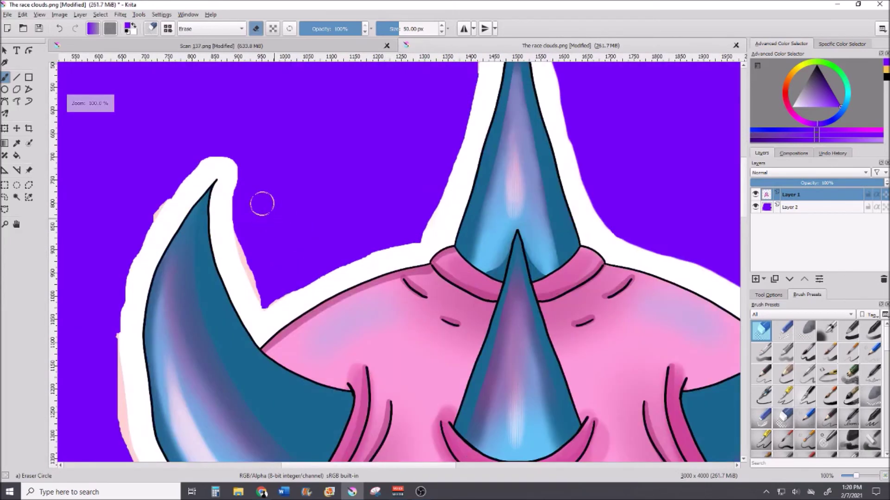
pyautogui.scroll(-5, 413, 244)
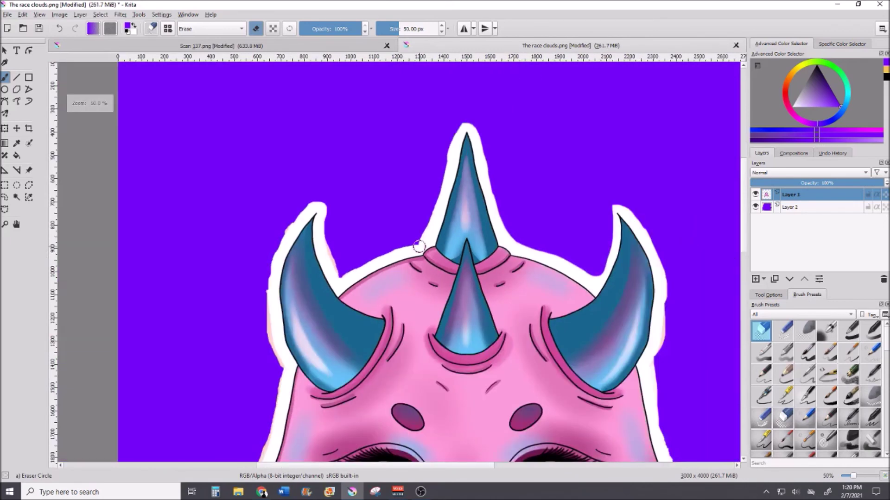
pyautogui.scroll(-1, 492, 256)
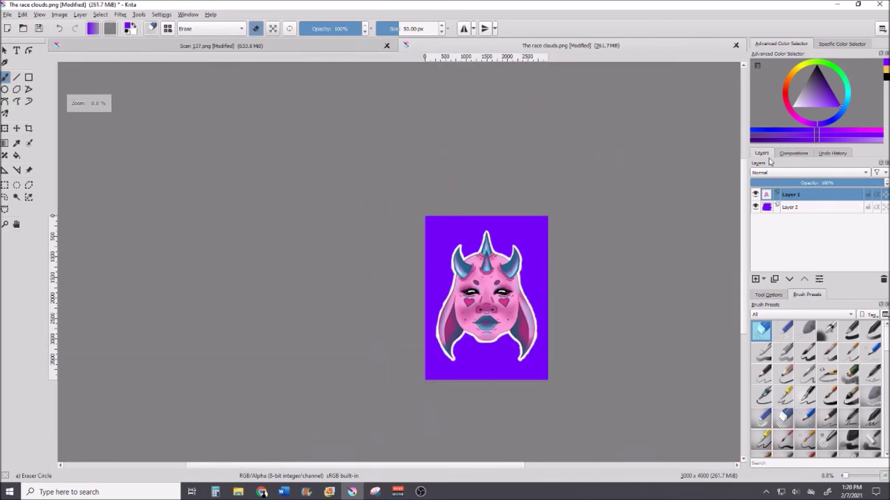
pyautogui.scroll(-2, 486, 269)
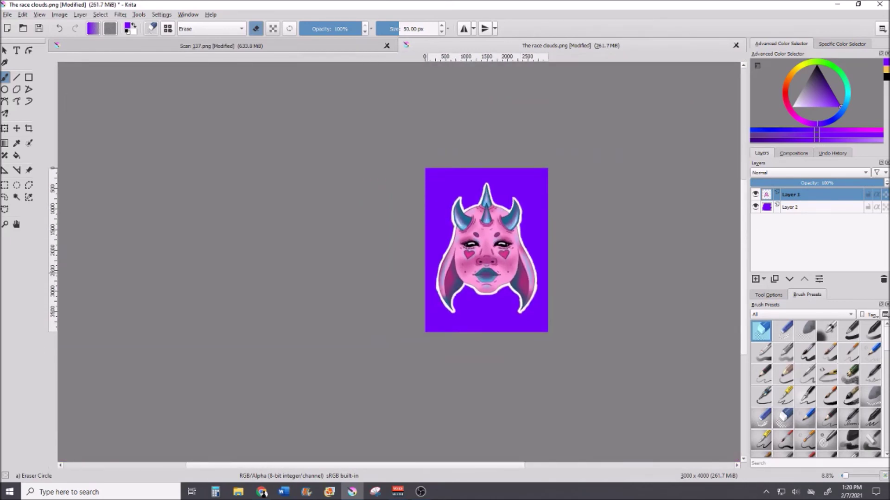
pyautogui.scroll(4, 520, 255)
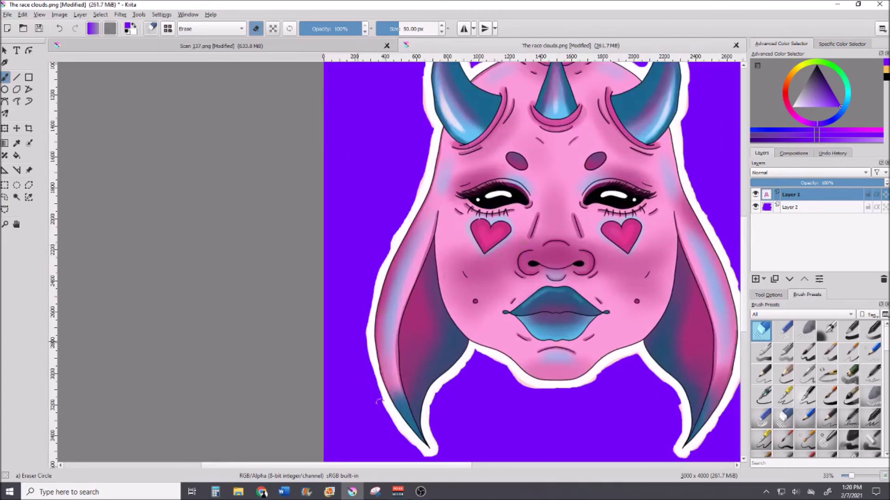
pyautogui.scroll(-1, 541, 328)
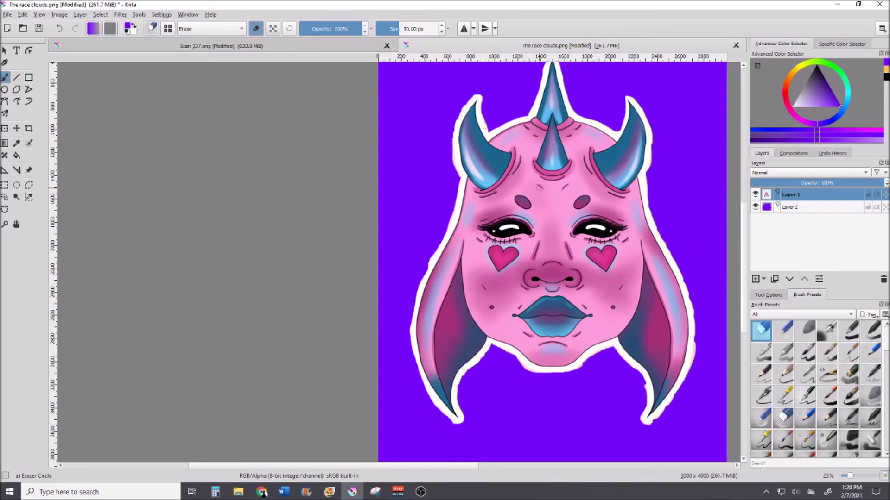
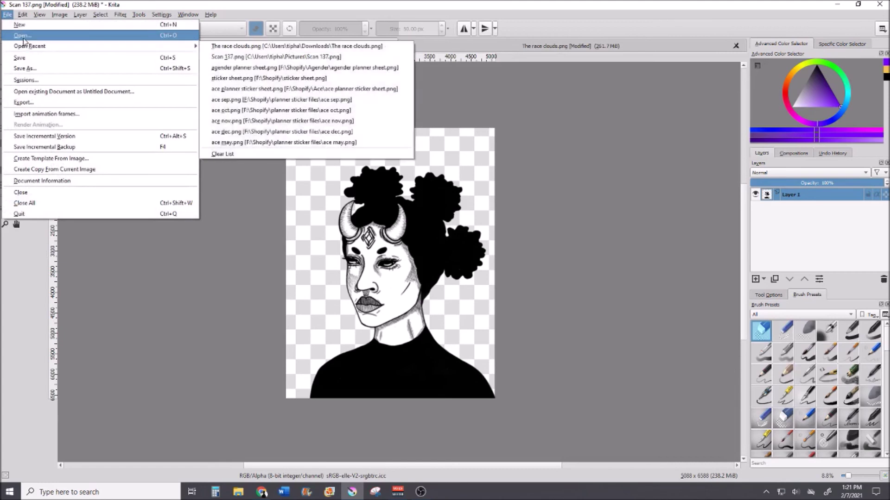
# View the finished head in The race clouds.png and return to the Scan 137.png document.
pyautogui.click(525, 229)
pyautogui.click(461, 49)
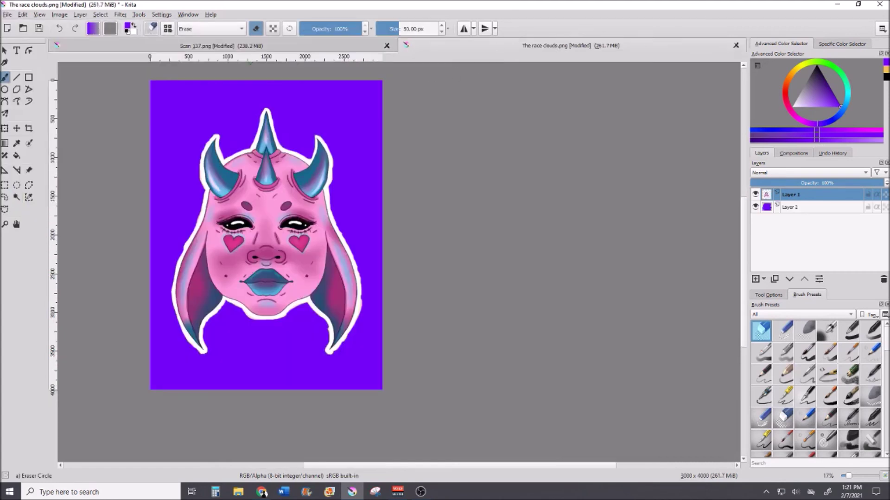
pyautogui.click(308, 54)
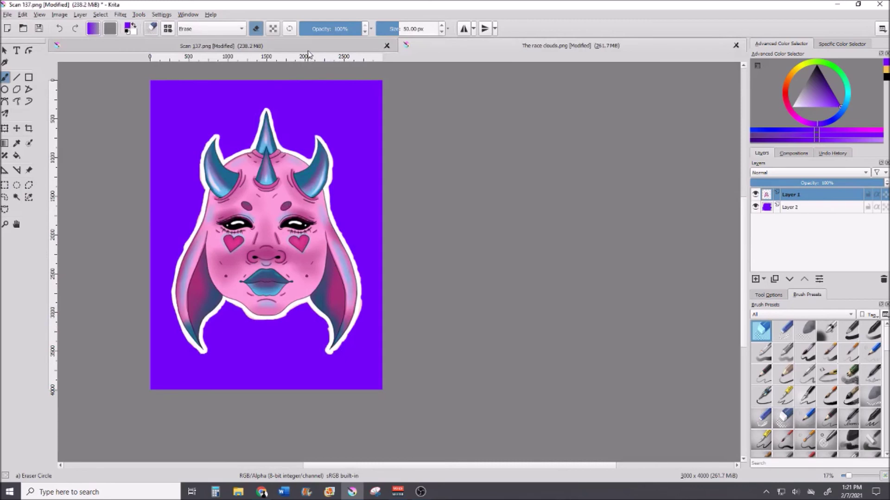
# Open the mouse pad image from the Shopify folder on the Seagate Portable Drive.
pyautogui.click(8, 14)
pyautogui.click(22, 35)
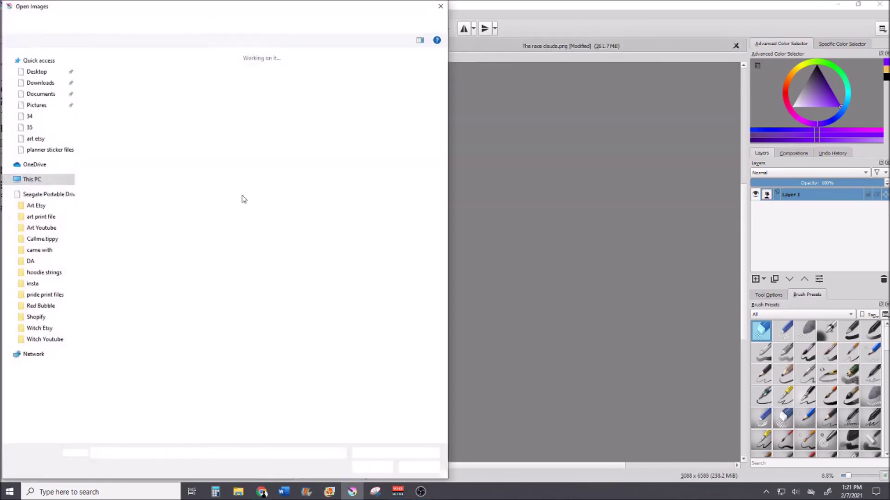
pyautogui.scroll(-8, 269, 204)
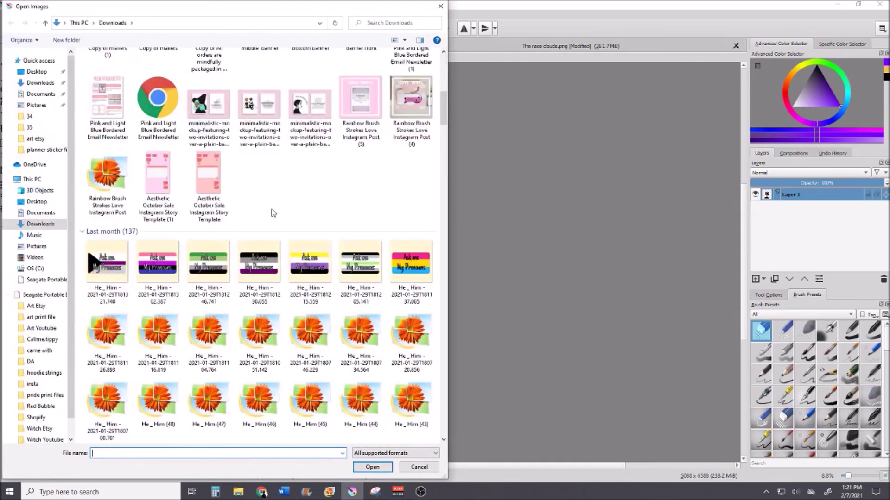
pyautogui.scroll(-15, 273, 213)
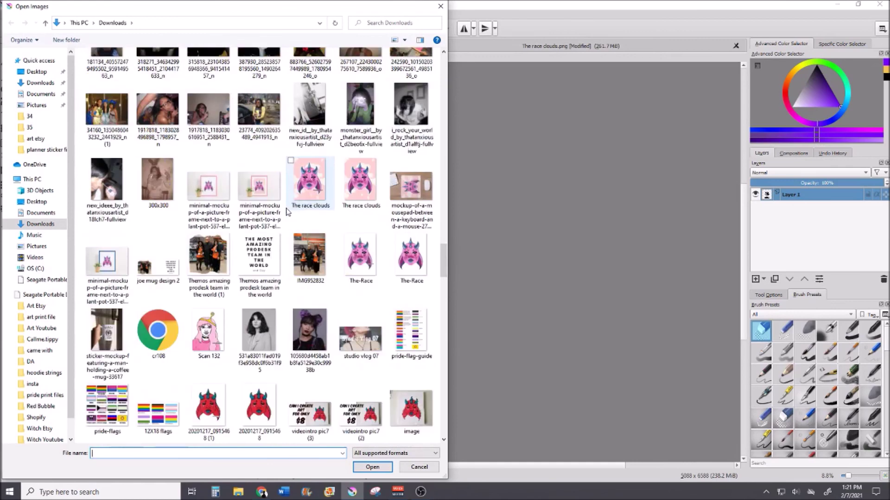
pyautogui.scroll(-1, 37, 329)
pyautogui.click(36, 388)
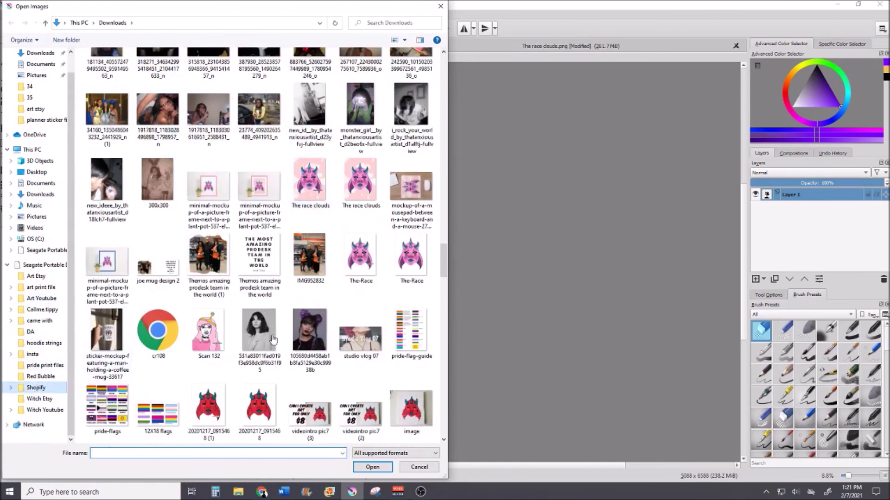
pyautogui.scroll(-10, 237, 278)
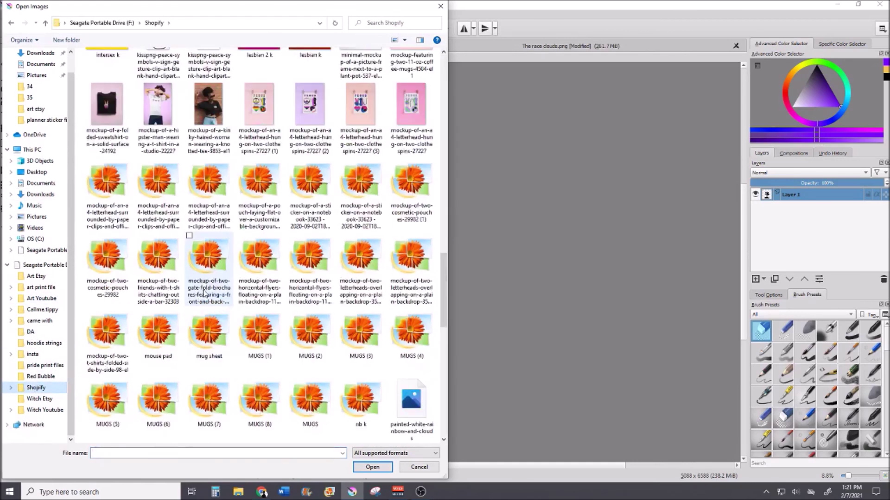
pyautogui.scroll(-5, 237, 278)
pyautogui.scroll(10, 236, 278)
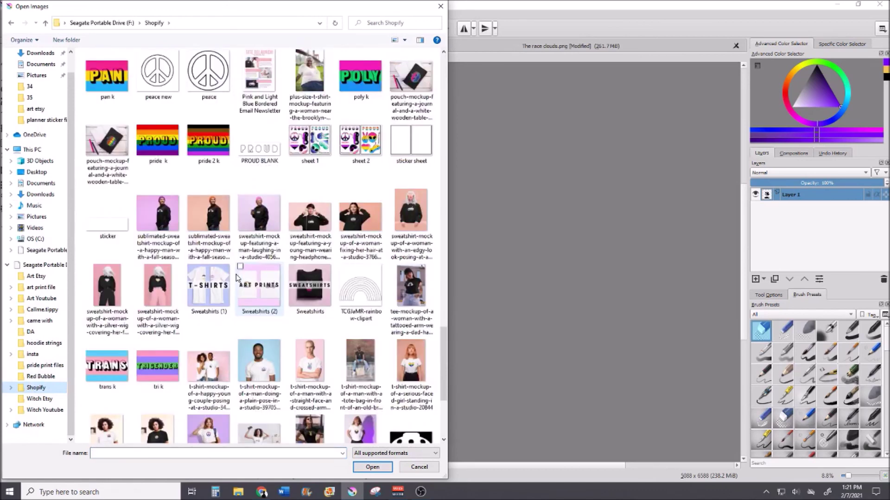
pyautogui.click(157, 361)
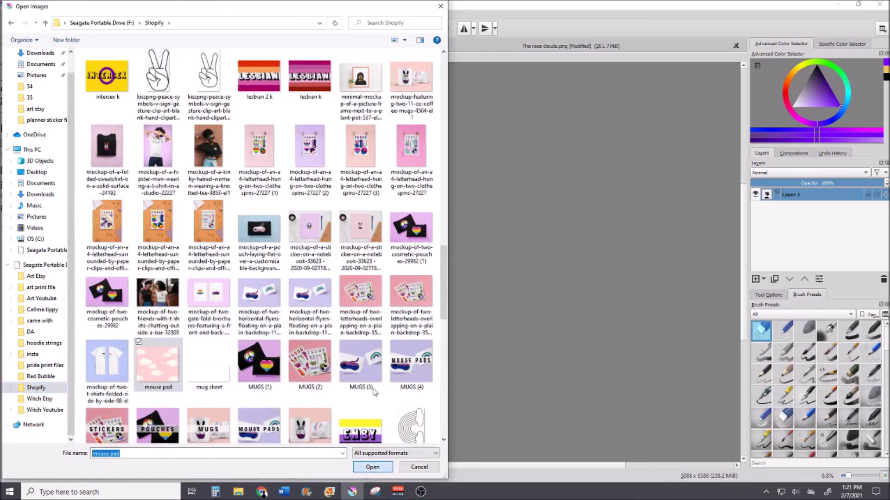
pyautogui.press('Return')
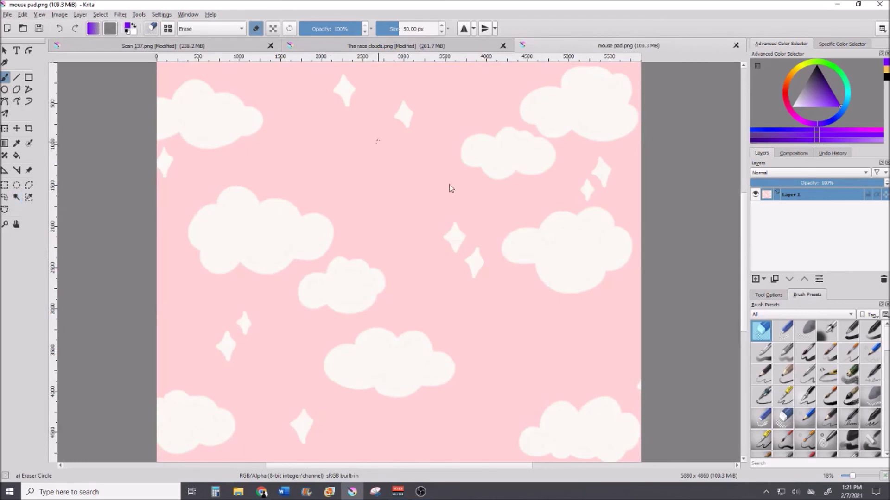
# Copy the entire pink cloud image from mouse pad.png and paste it into Scan 137.png as a new layer.
pyautogui.press('-')
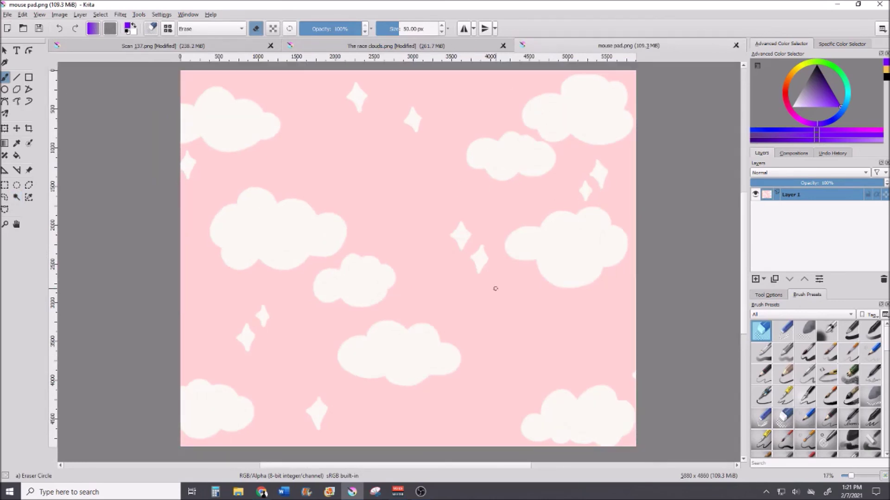
pyautogui.hotkey('ctrl', 'v')
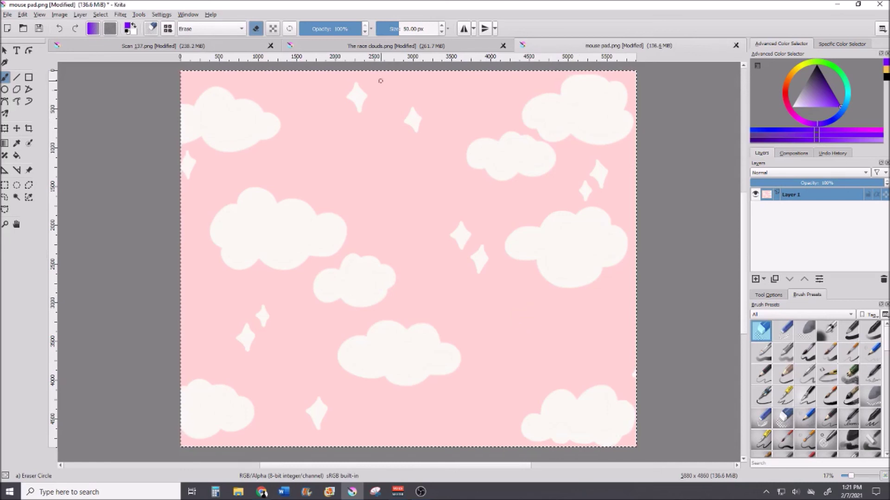
pyautogui.click(174, 48)
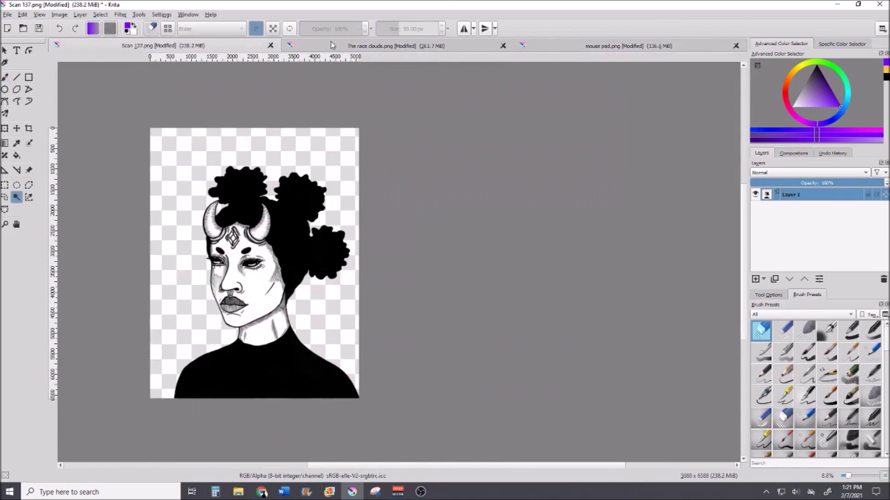
pyautogui.click(440, 46)
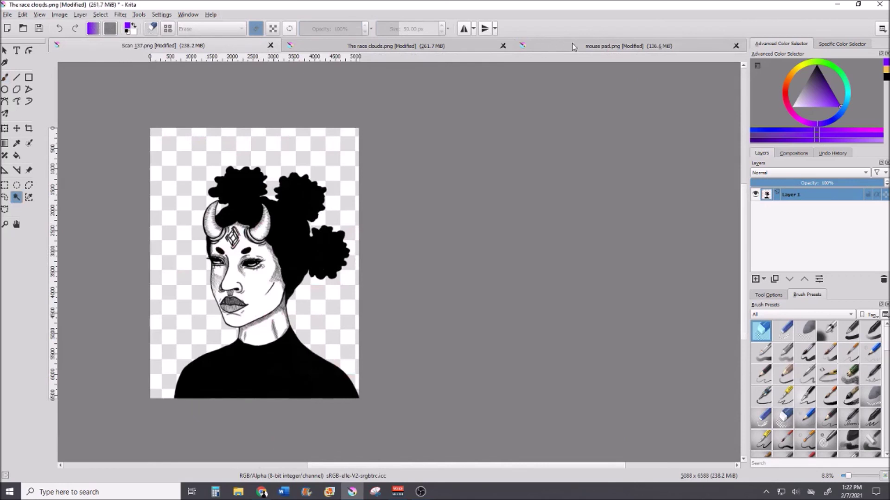
pyautogui.click(571, 45)
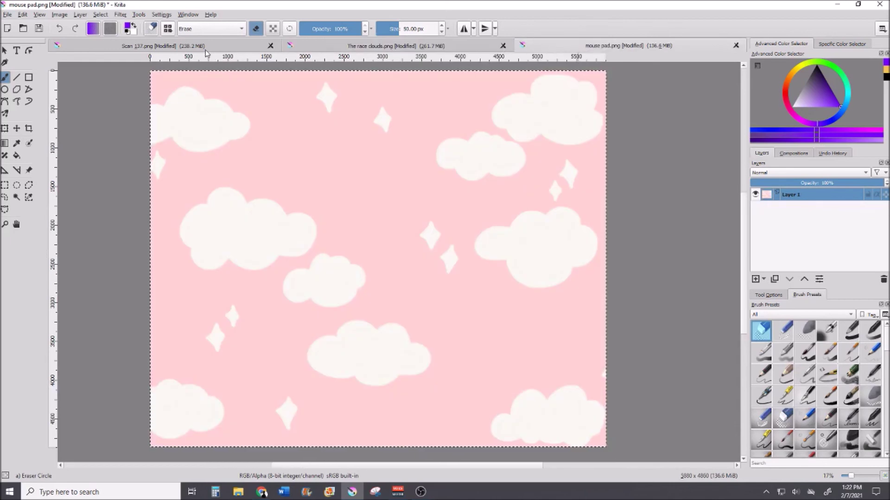
pyautogui.click(206, 45)
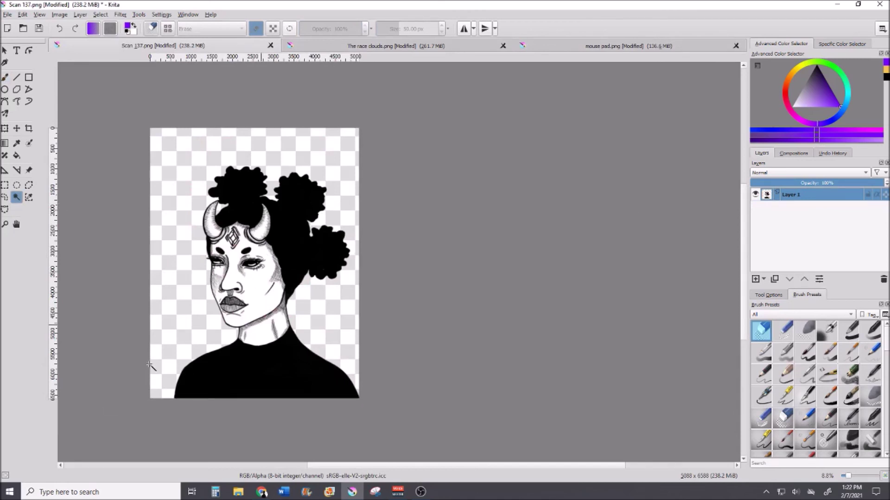
pyautogui.hotkey('ctrl', 'v')
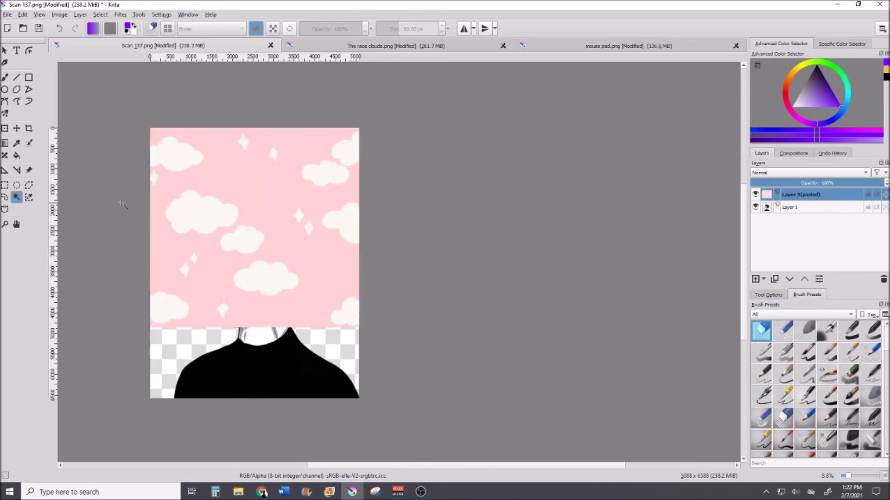
# Enlarge the pasted cloud layer to cover the full canvas height and shift it so it spans the portrait on both sides.
pyautogui.click(5, 132)
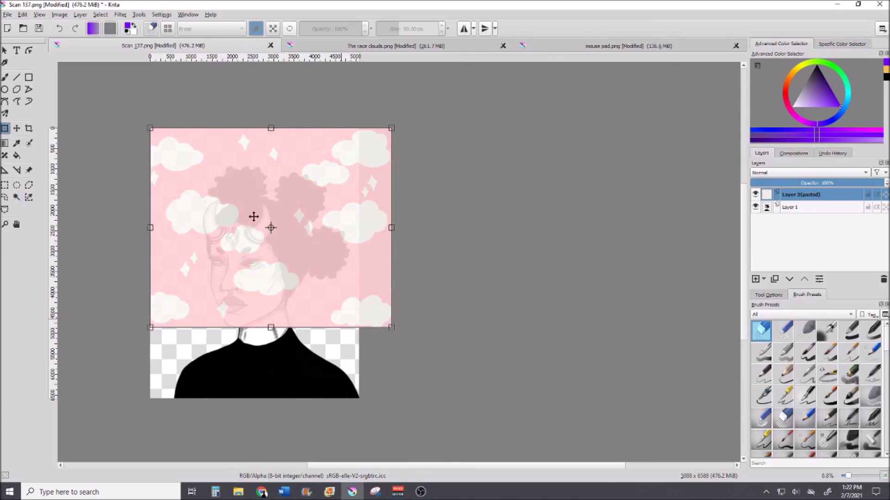
pyautogui.moveTo(393, 329); pyautogui.dragTo(481, 401)
pyautogui.moveTo(376, 281); pyautogui.dragTo(334, 280)
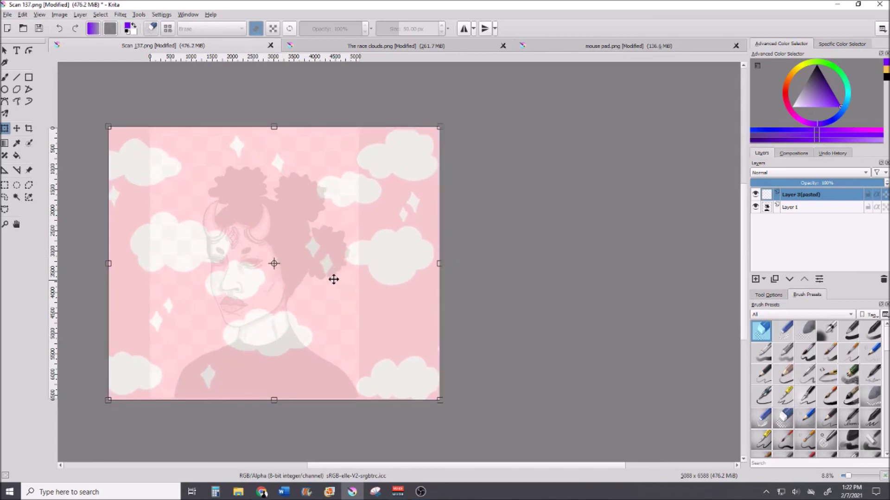
# Move the pasted cloud layer beneath Layer 1 so it sits behind the portrait.
pyautogui.click(789, 279)
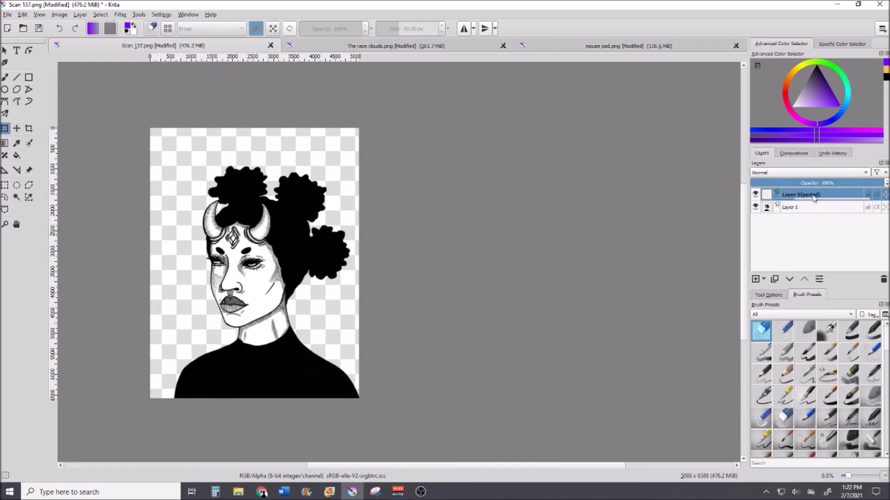
pyautogui.moveTo(814, 197)
pyautogui.hotkey('ctrl', 'pagedown')
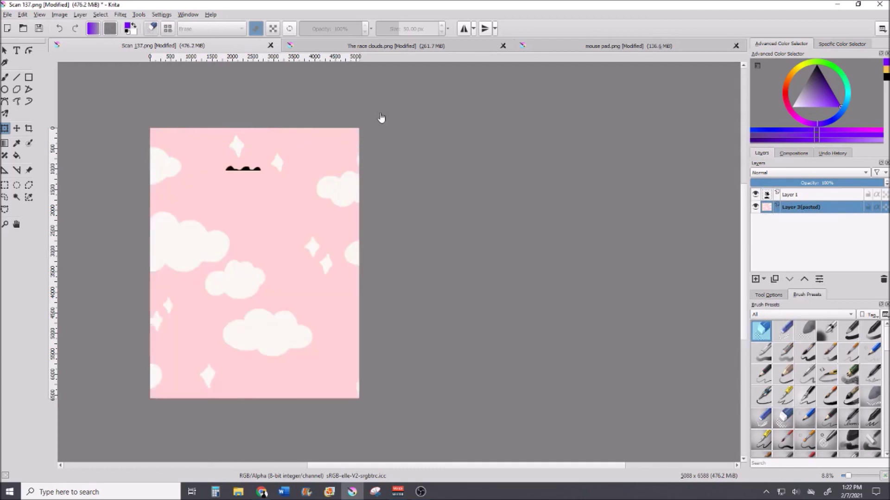